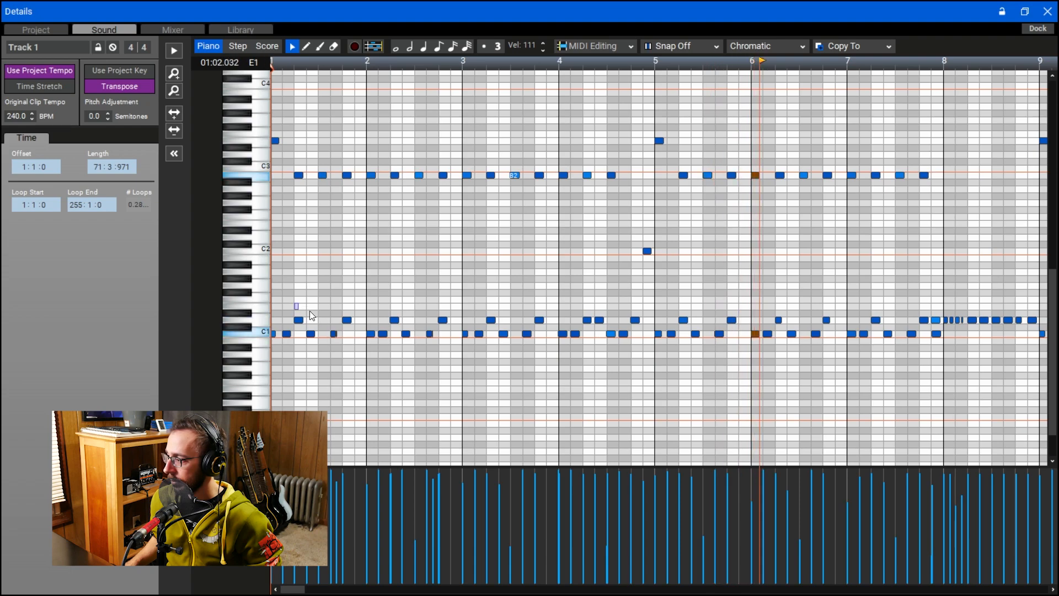
# - Undo the last velocity change on the selected D1 notes in measures 1 to 7
pyautogui.press('space')
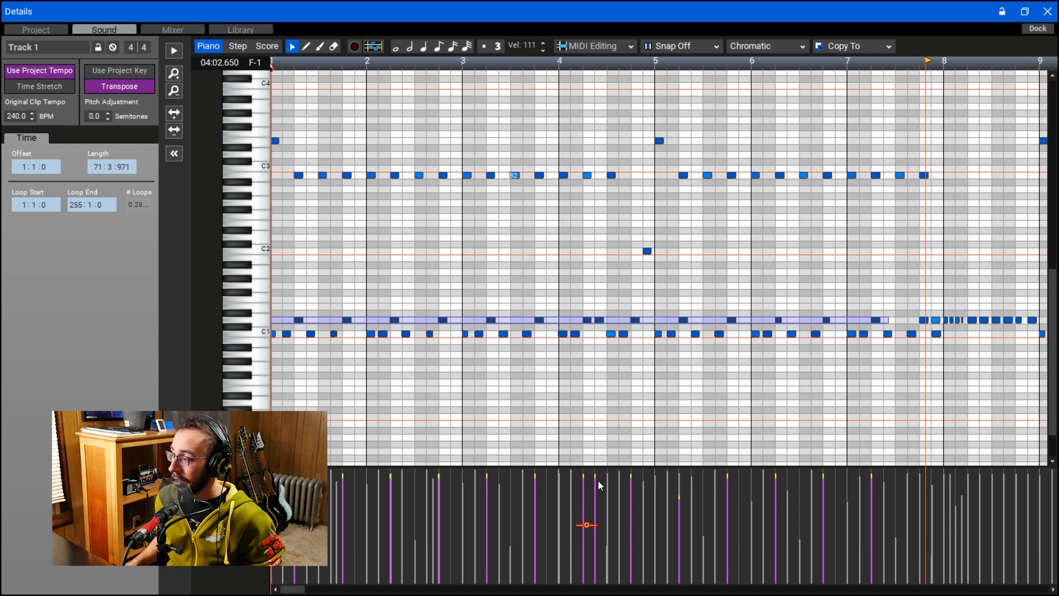
pyautogui.moveTo(597, 481)
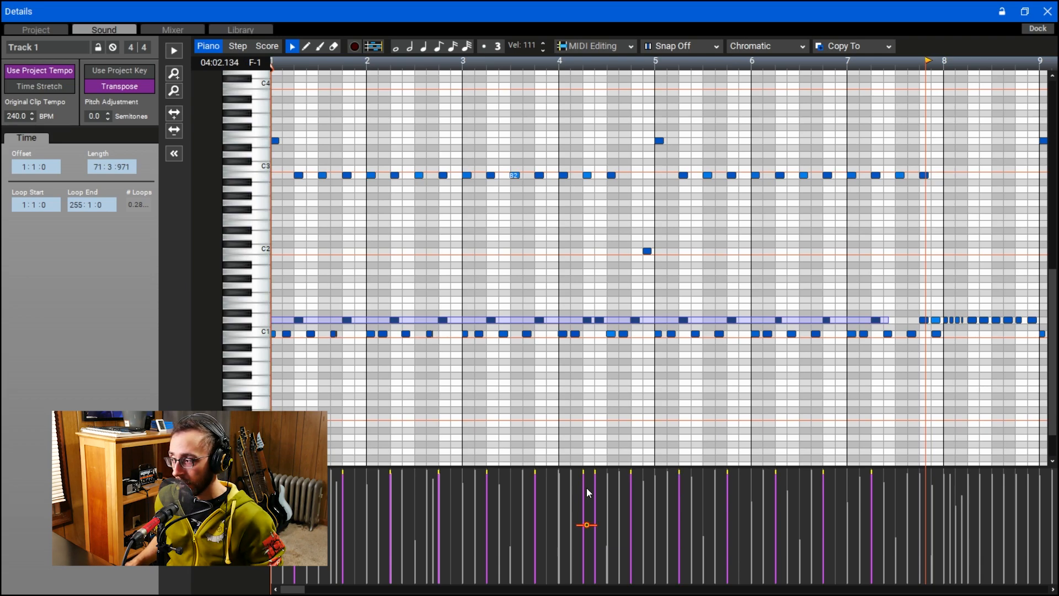
pyautogui.hotkey('ctrl', 'z')
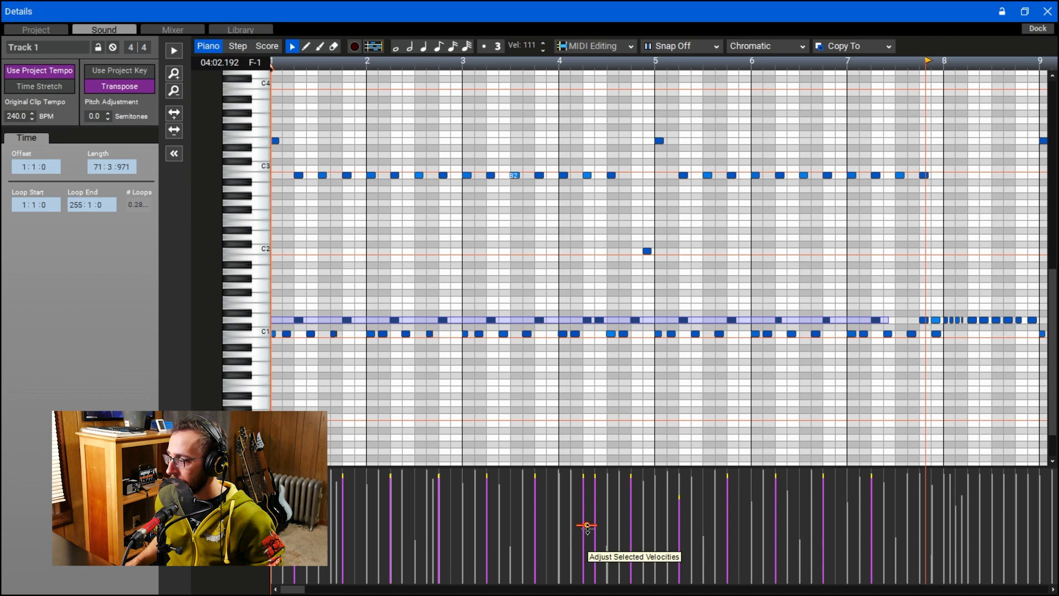
pyautogui.click(679, 497)
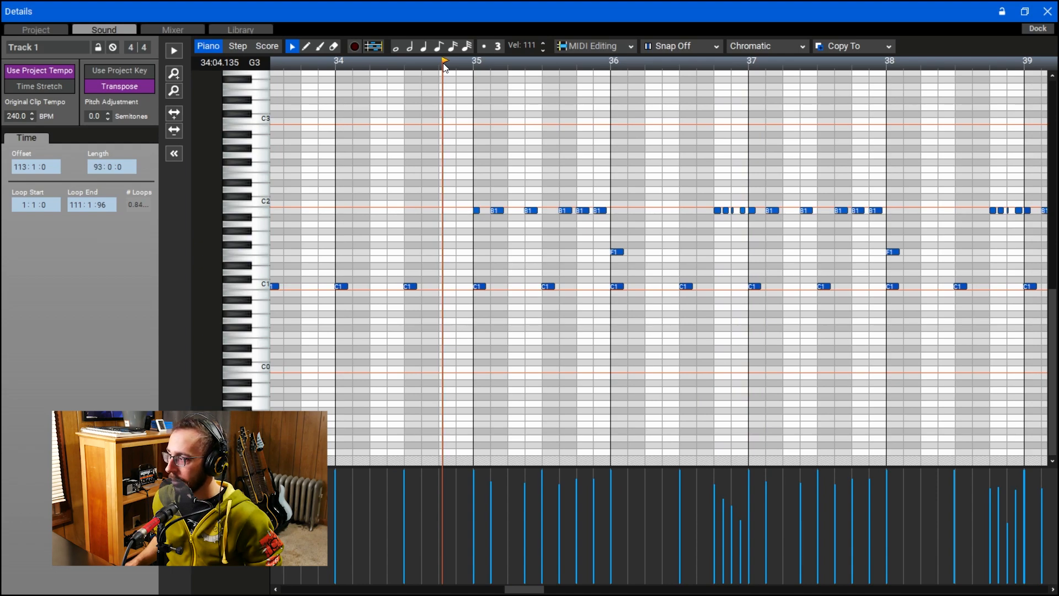
# - Play the B1 fills from measure 34 onward and compare the velocities of the ones leading into measures 41 and 39
pyautogui.press('space')
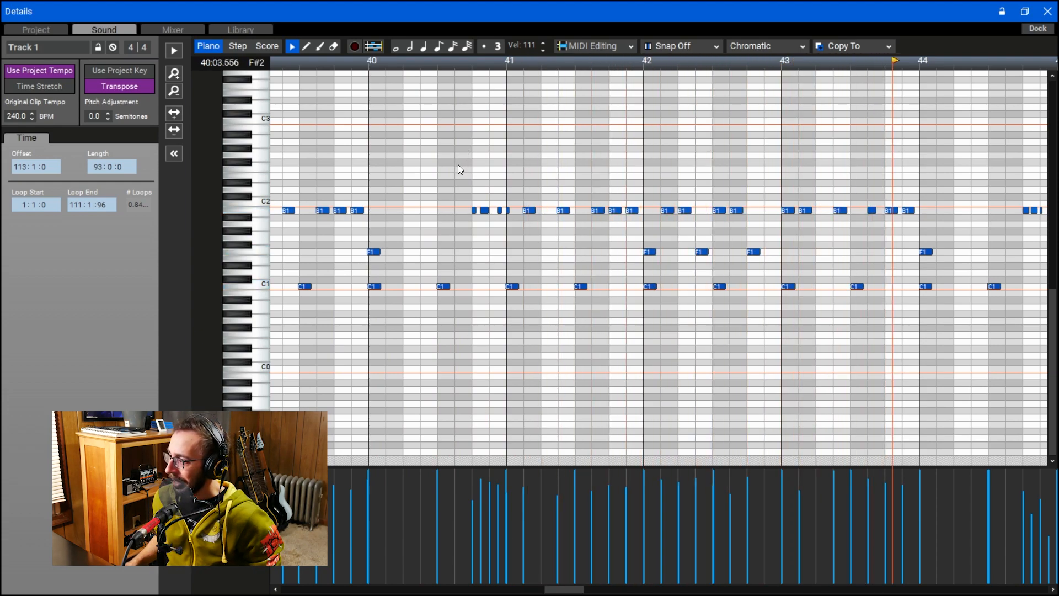
pyautogui.moveTo(456, 159); pyautogui.dragTo(514, 226)
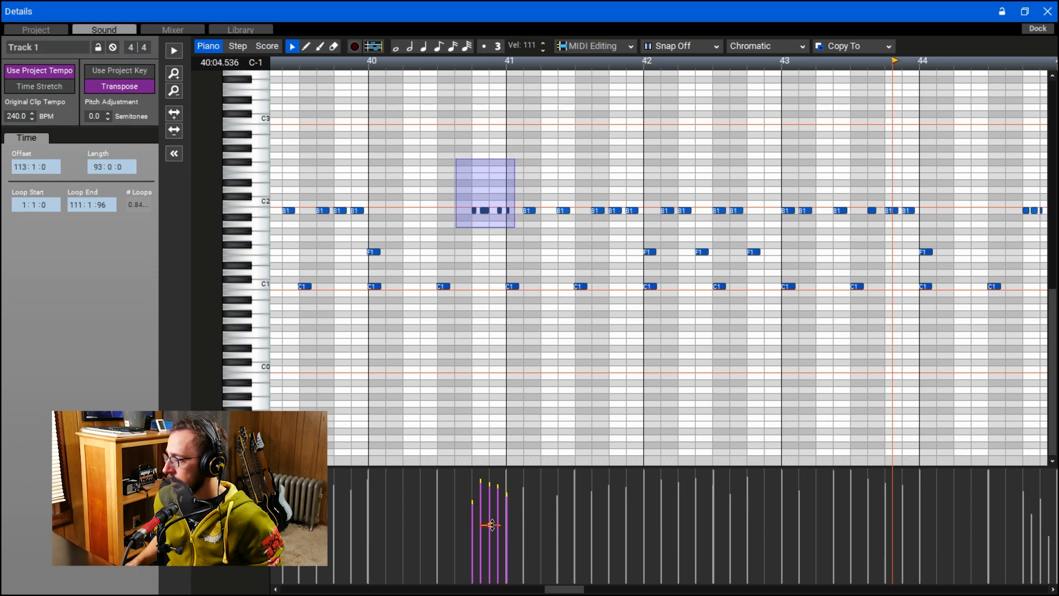
pyautogui.moveTo(573, 589); pyautogui.dragTo(551, 589)
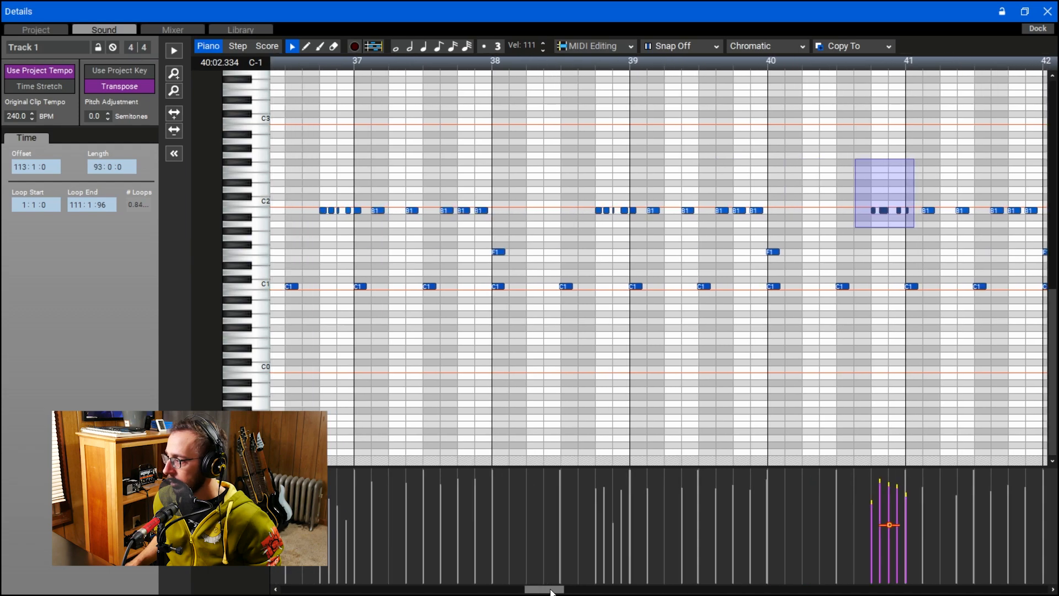
pyautogui.moveTo(560, 179); pyautogui.dragTo(636, 220)
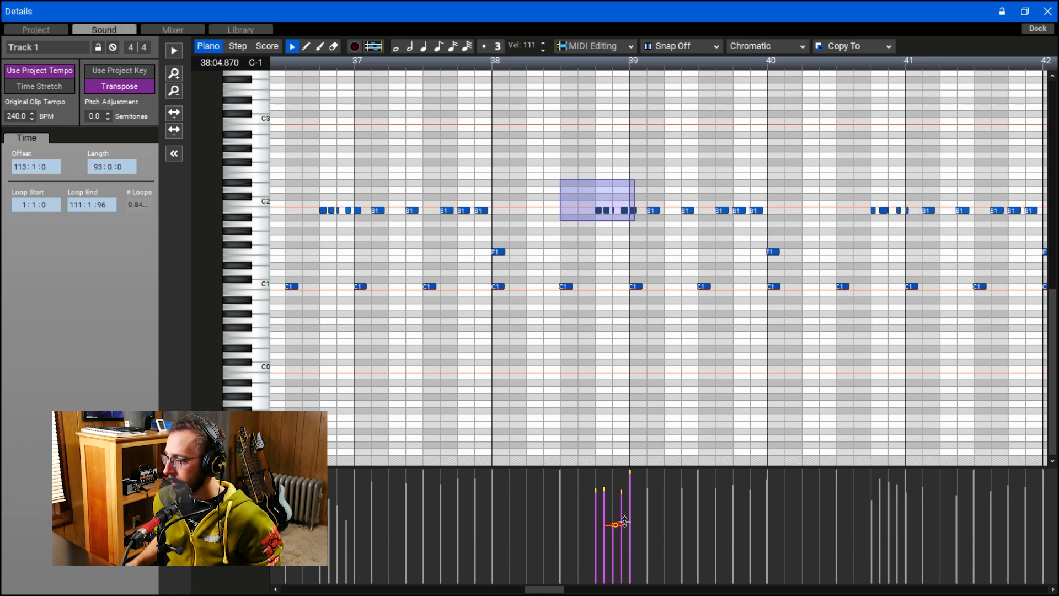
pyautogui.moveTo(557, 590); pyautogui.dragTo(550, 590)
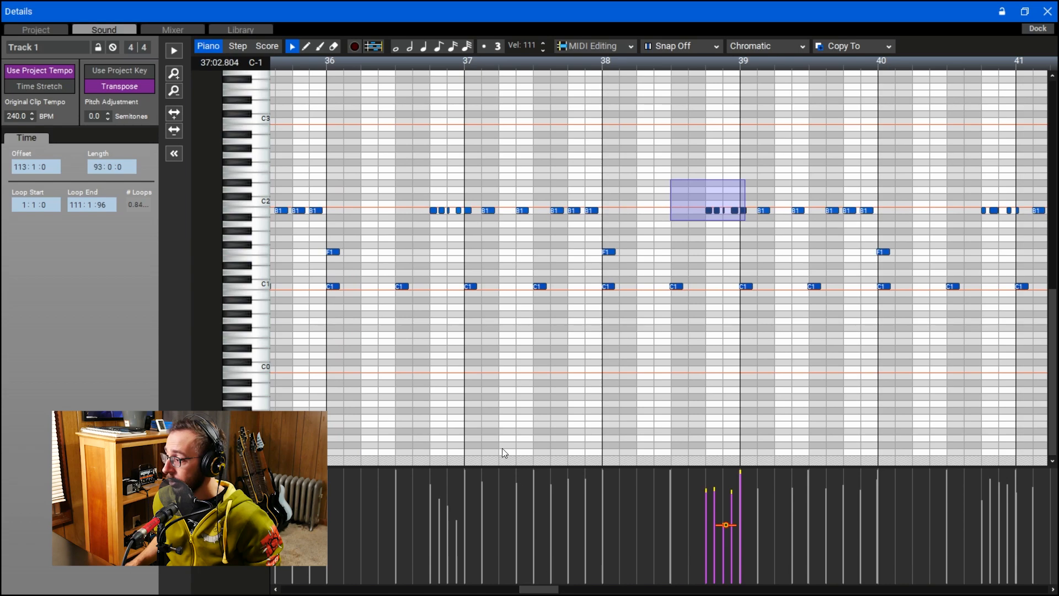
# - Level the velocities of the five B1 notes leading into measure 37 and play the fill back
pyautogui.moveTo(414, 180); pyautogui.dragTo(469, 227)
pyautogui.moveTo(454, 525); pyautogui.dragTo(461, 442)
pyautogui.moveTo(453, 525); pyautogui.dragTo(453, 545)
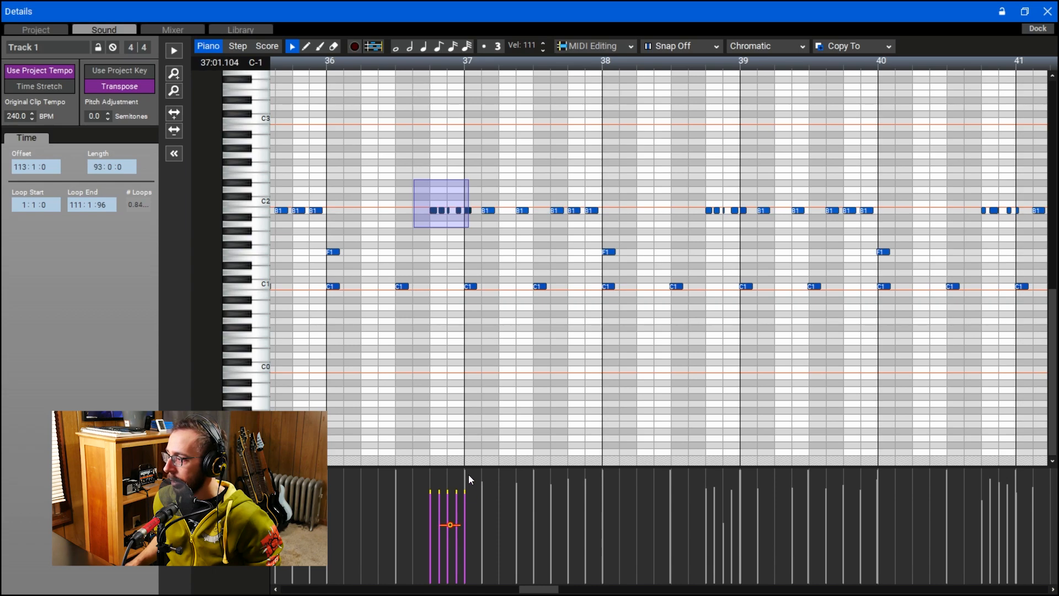
pyautogui.click(381, 193)
pyautogui.press('space')
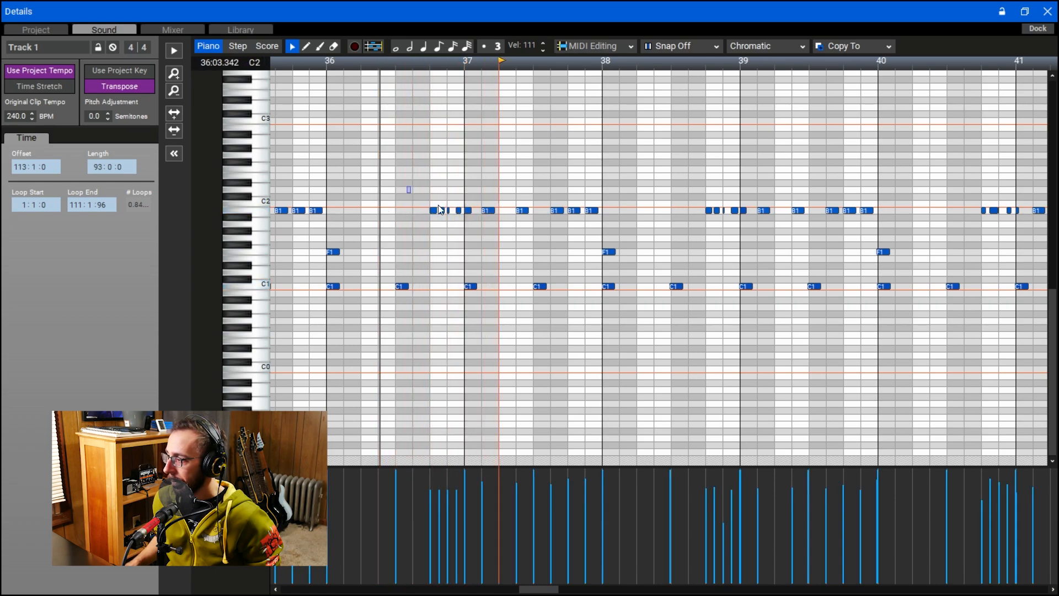
pyautogui.moveTo(433, 207); pyautogui.dragTo(473, 226)
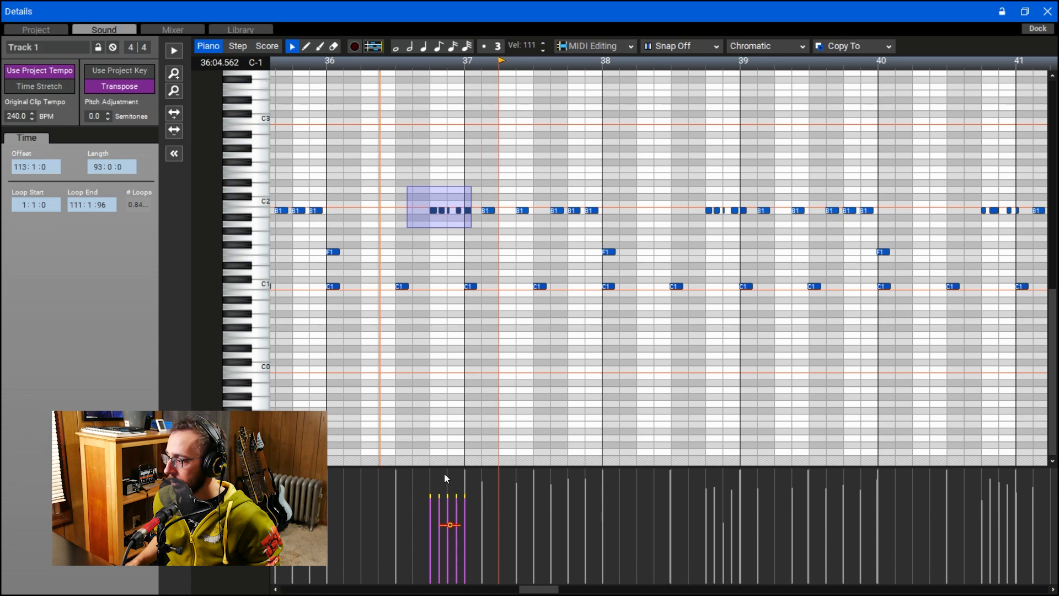
pyautogui.click(399, 254)
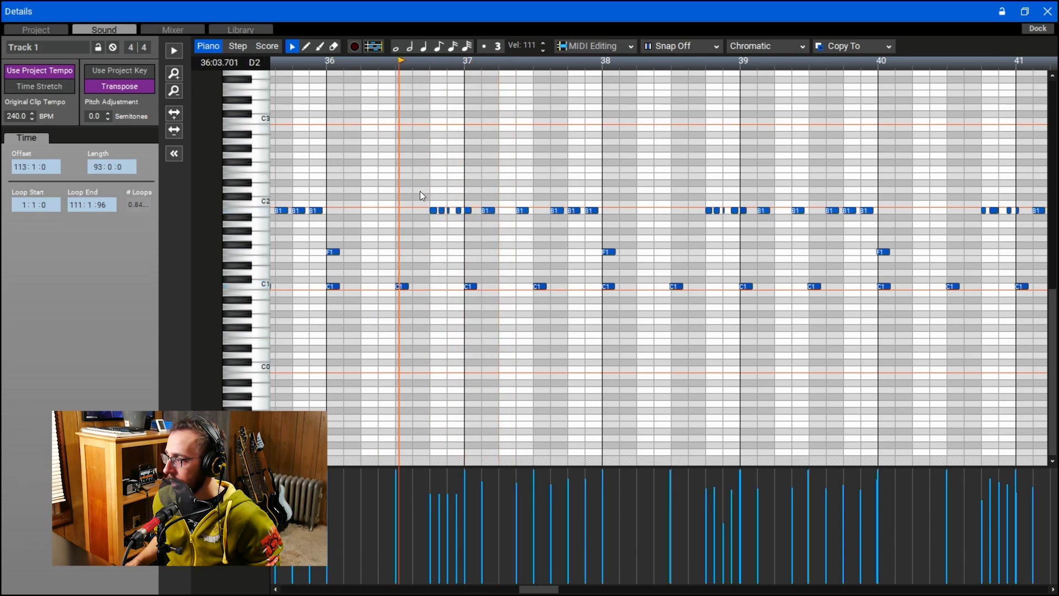
# - Humanize the B1 fill leading into measure 37 by randomizing velocities by 25%, with start time and duration adjustments off
pyautogui.moveTo(419, 188); pyautogui.dragTo(467, 226)
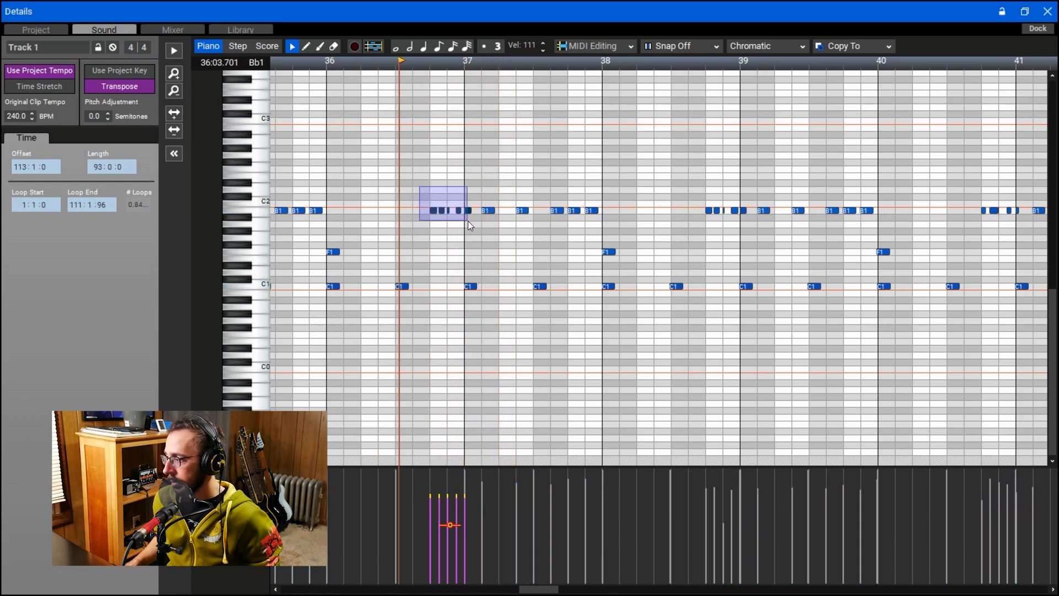
pyautogui.click(683, 49)
pyautogui.click(610, 46)
pyautogui.click(604, 76)
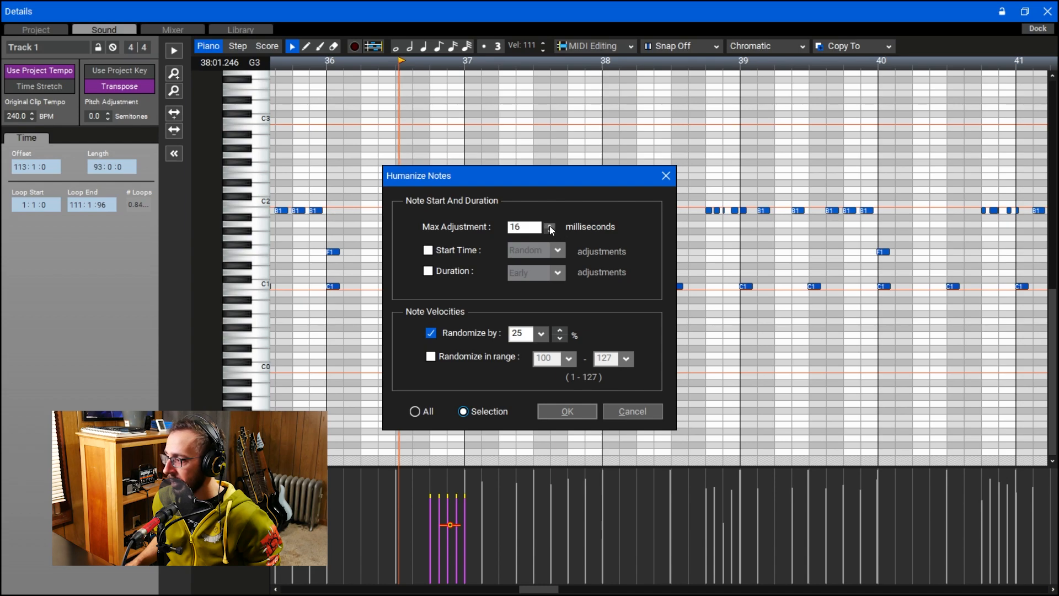
pyautogui.click(446, 250)
pyautogui.click(446, 250)
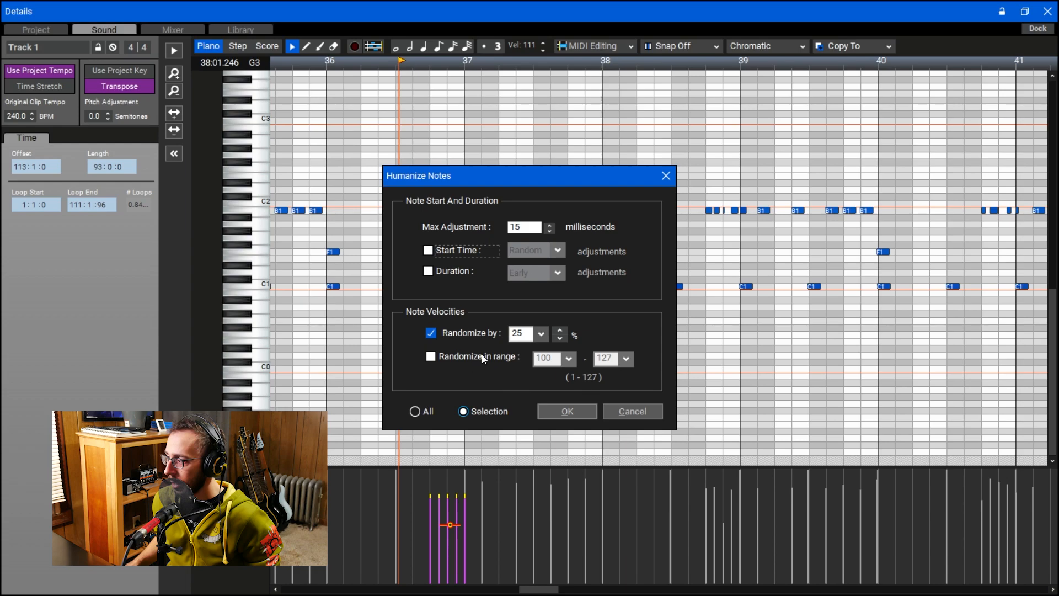
pyautogui.click(567, 411)
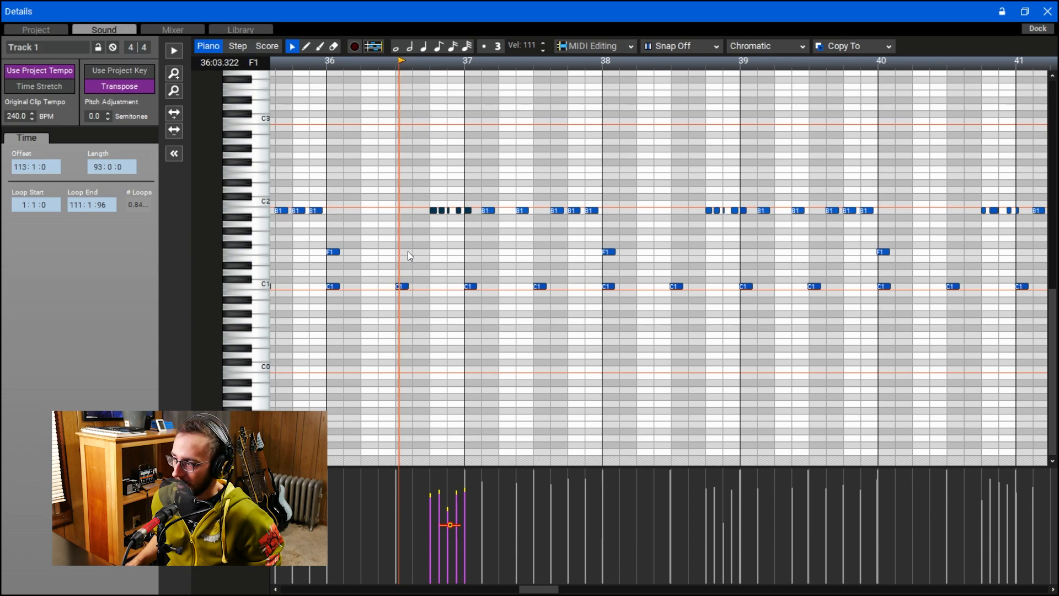
# - Raise the velocity of the first B1 note in the fill leading into measure 37 to 120
pyautogui.moveTo(423, 186); pyautogui.dragTo(478, 234)
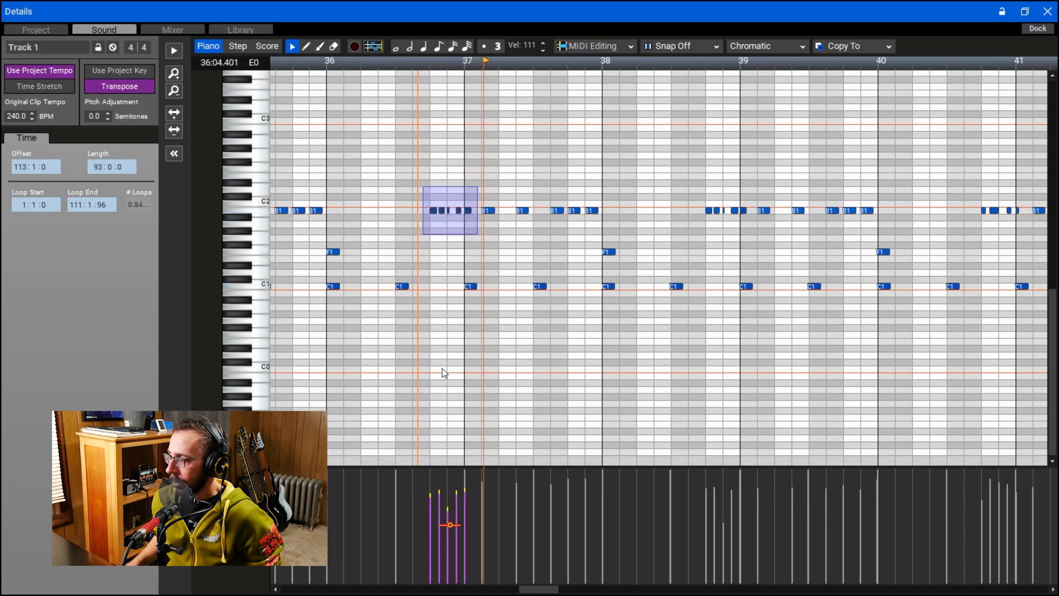
pyautogui.click(431, 325)
pyautogui.click(435, 209)
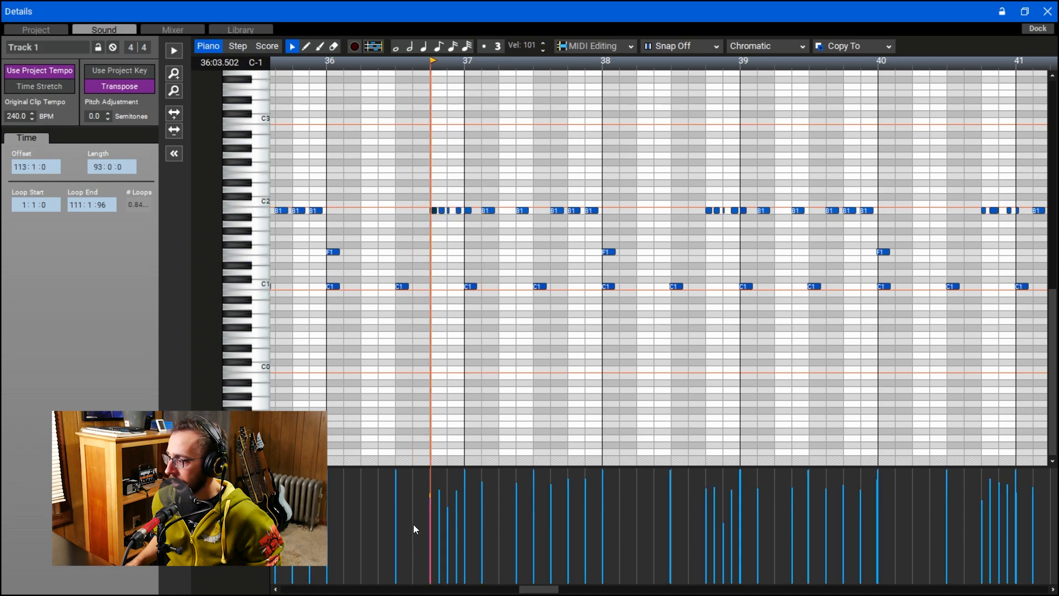
pyautogui.moveTo(430, 506); pyautogui.dragTo(432, 480)
pyautogui.click(386, 372)
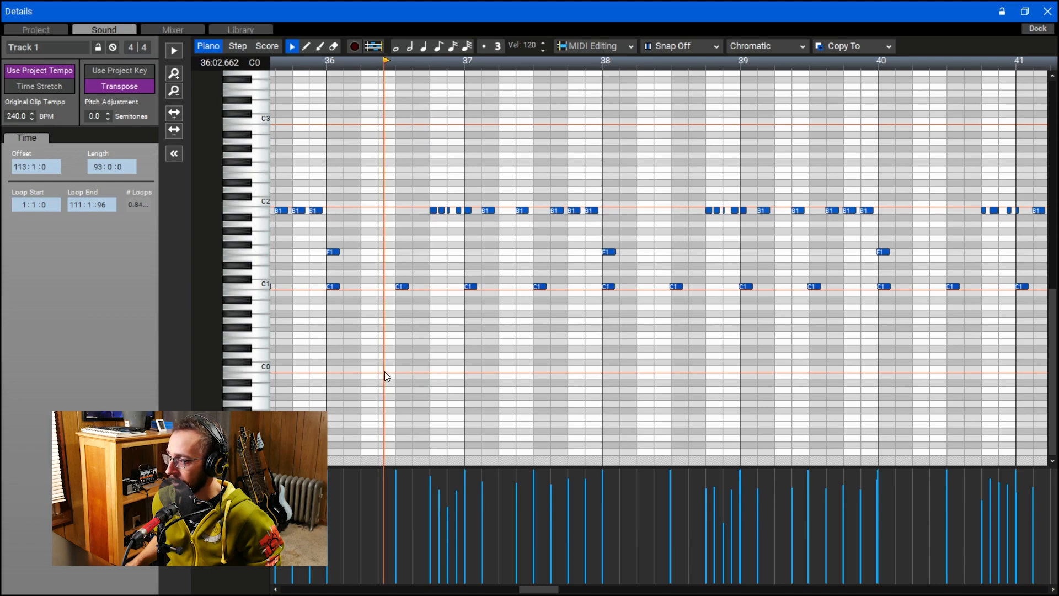
# - Play back the B1 fill leading into measure 37 from the middle of measure 36 to check its dynamics
pyautogui.click(368, 212)
pyautogui.press('space')
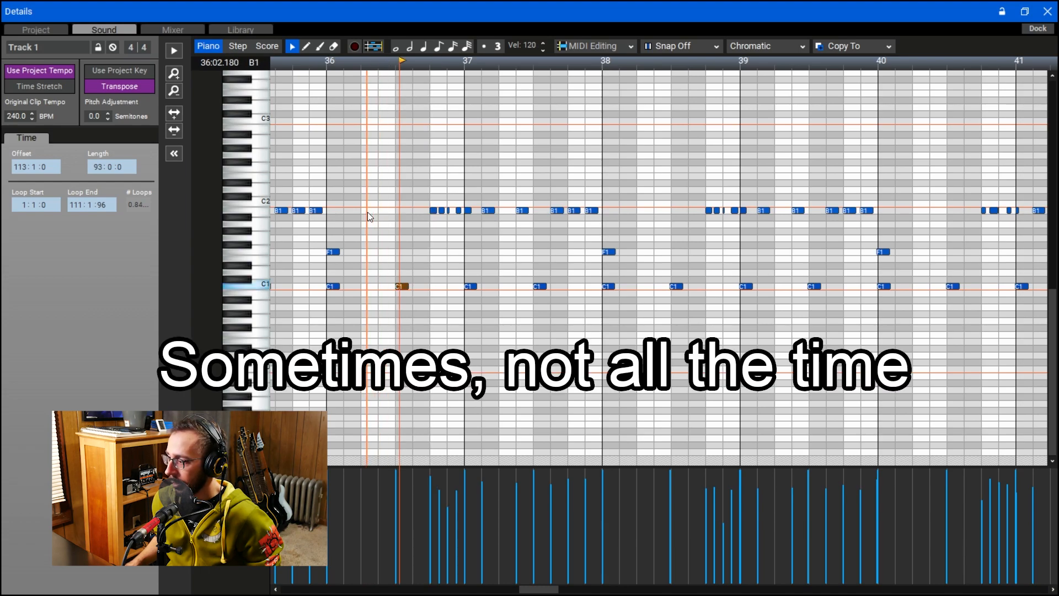
pyautogui.click(384, 209)
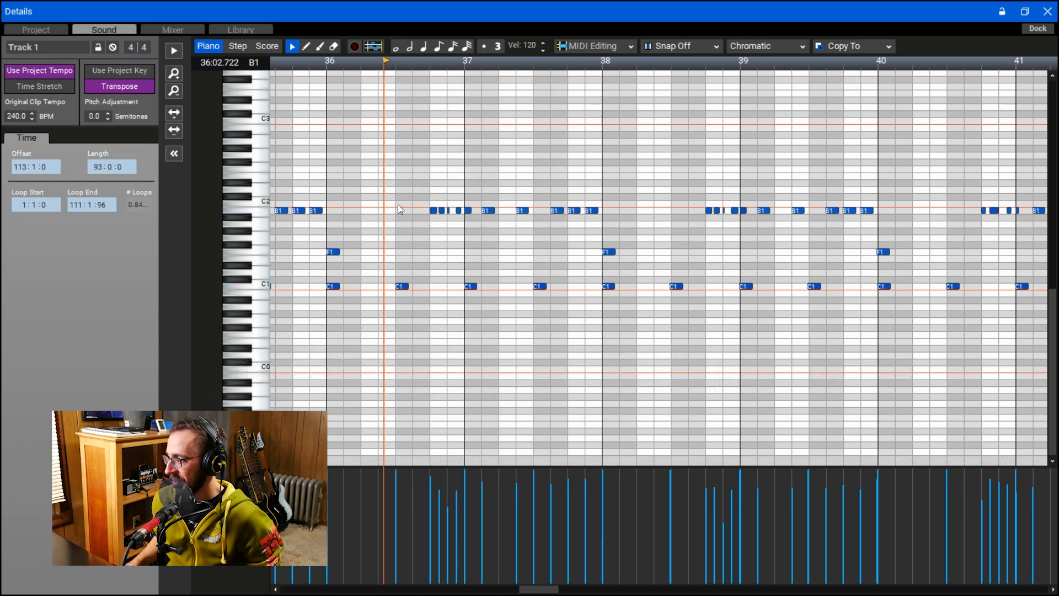
pyautogui.moveTo(408, 200); pyautogui.dragTo(581, 225)
pyautogui.click(390, 198)
pyautogui.press('space')
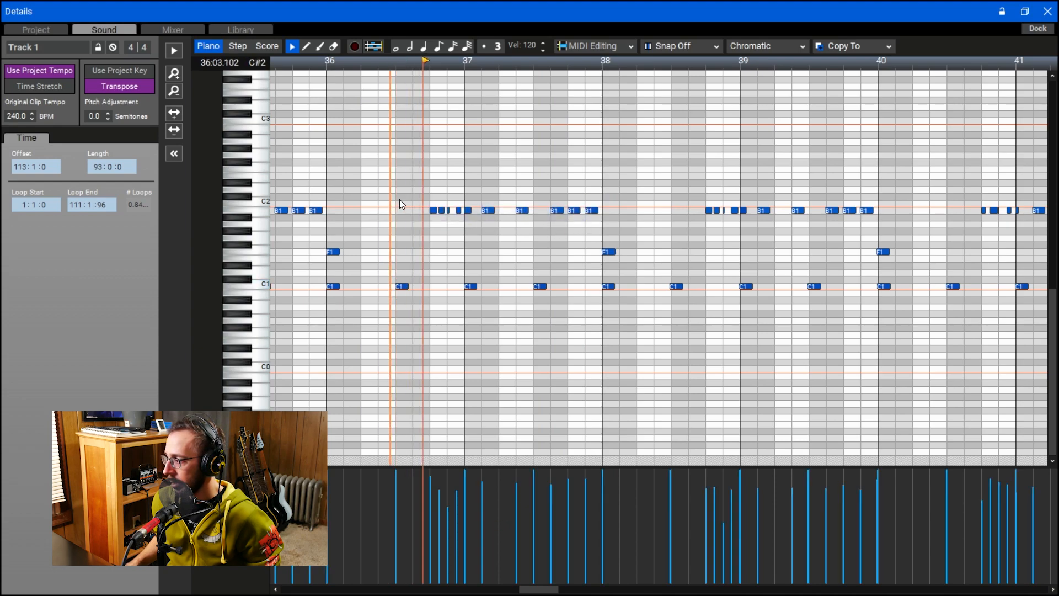
pyautogui.click(416, 199)
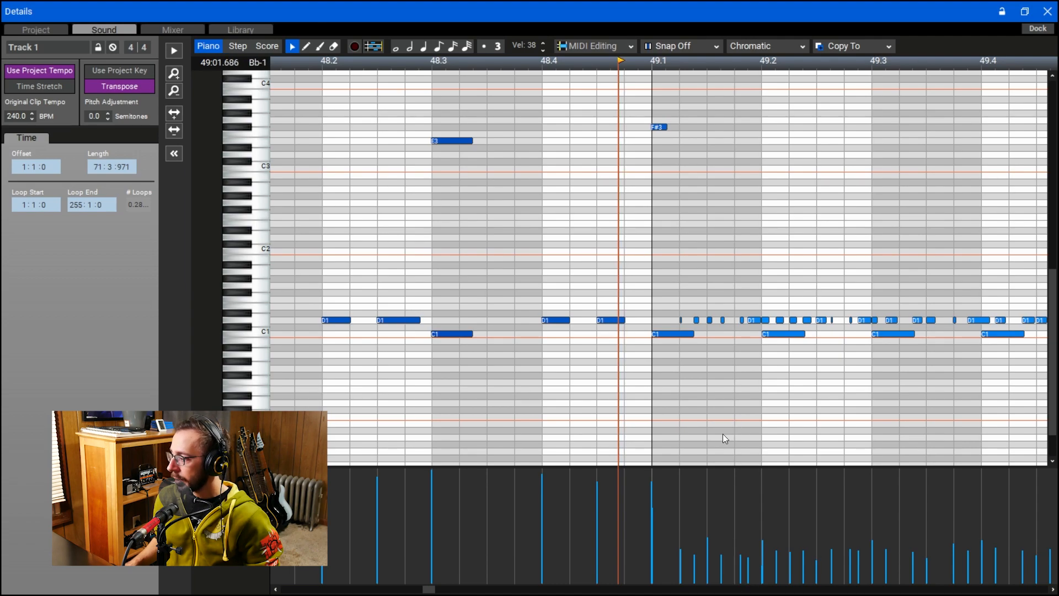
# - Play the D1 roll from the end of measure 48 into measure 55
pyautogui.moveTo(428, 587); pyautogui.dragTo(428, 590)
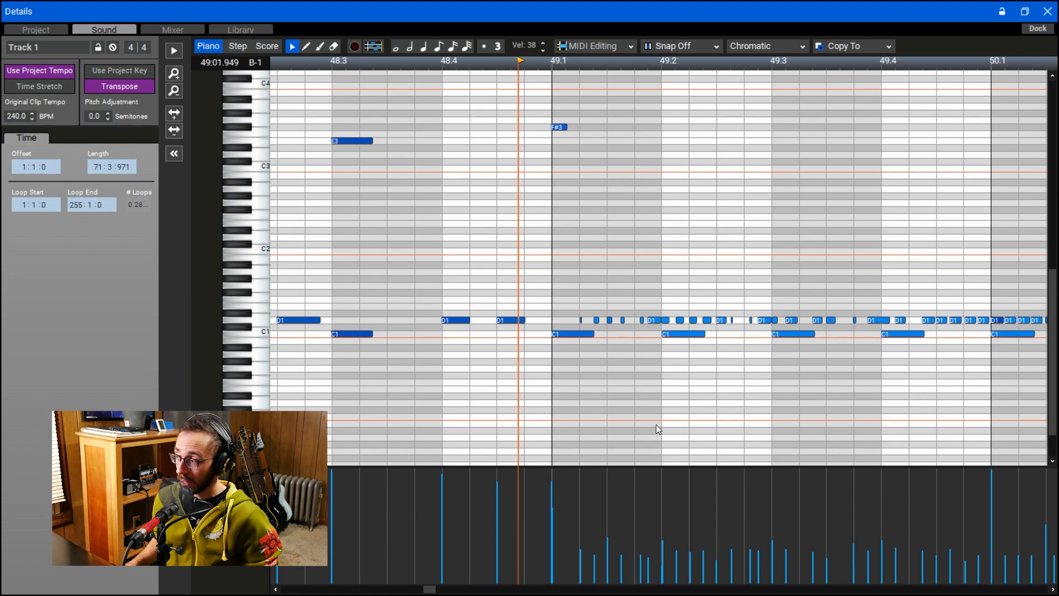
pyautogui.press('space')
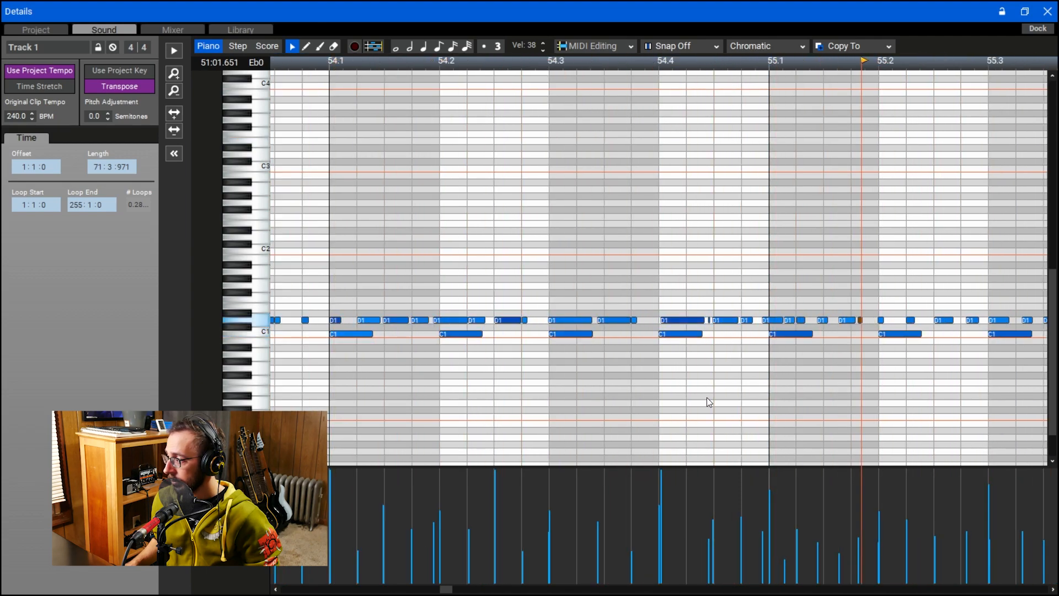
pyautogui.press('space')
# - Delete the D1 roll notes on beat 2 of measure 51
pyautogui.moveTo(446, 589); pyautogui.dragTo(434, 589)
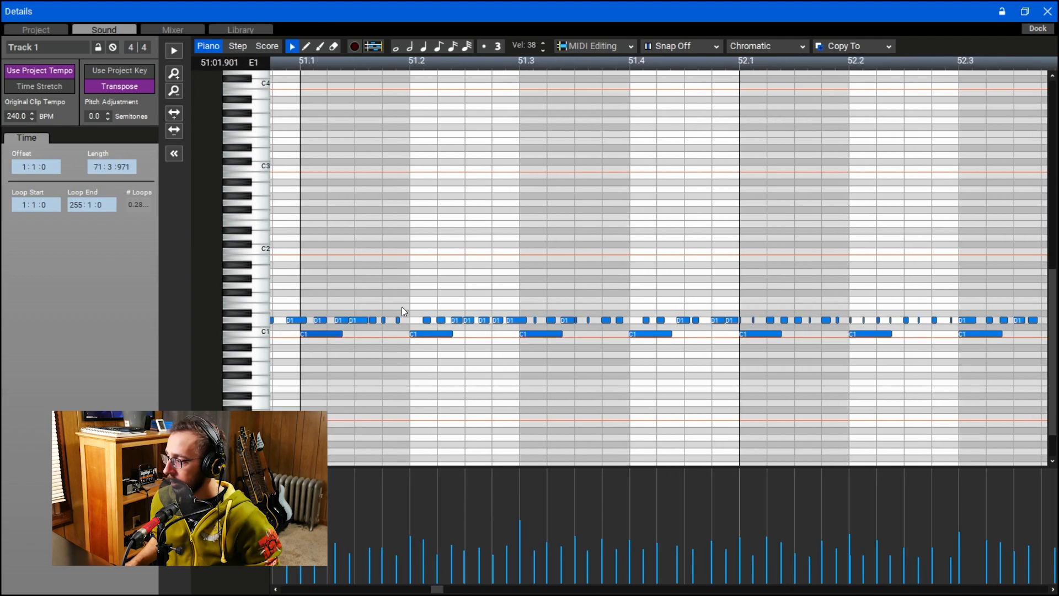
pyautogui.moveTo(472, 316); pyautogui.dragTo(521, 319)
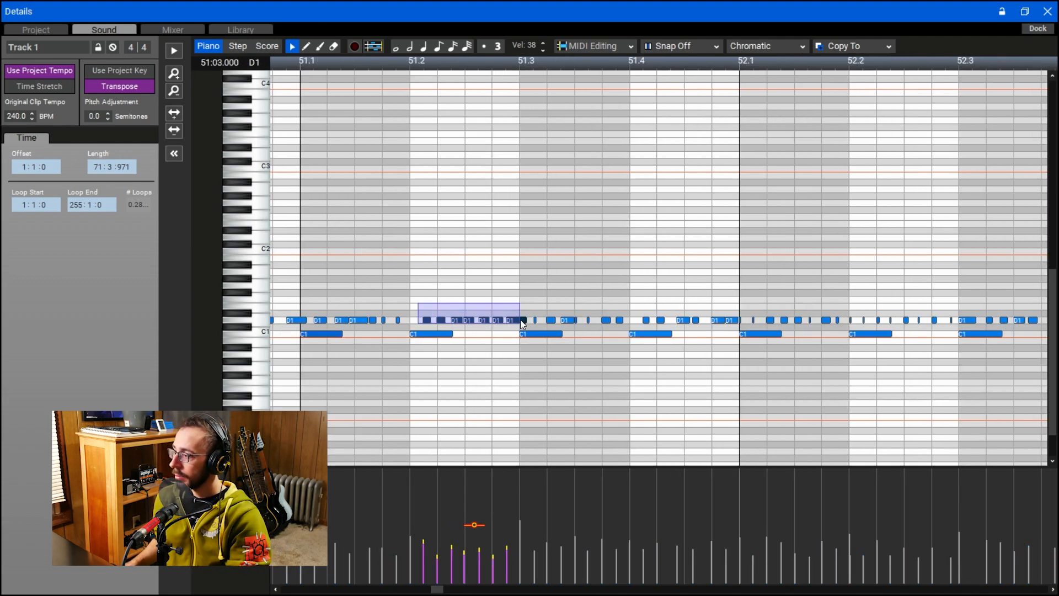
pyautogui.press('Delete')
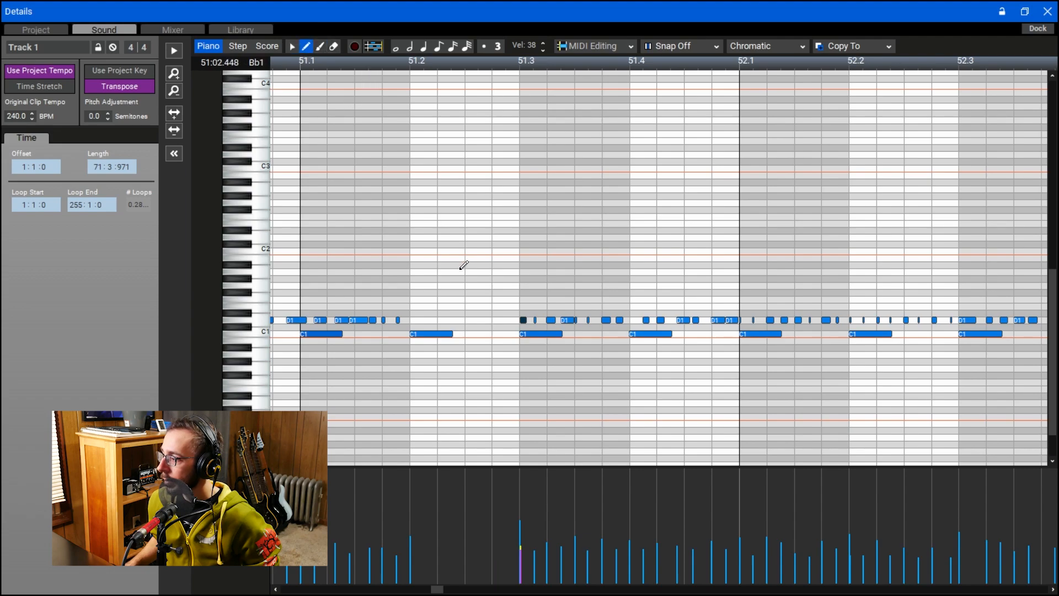
# - Draw four evenly spaced D1 notes across beat 2 of measure 51
pyautogui.click(413, 321)
pyautogui.scroll(4, 479, 324)
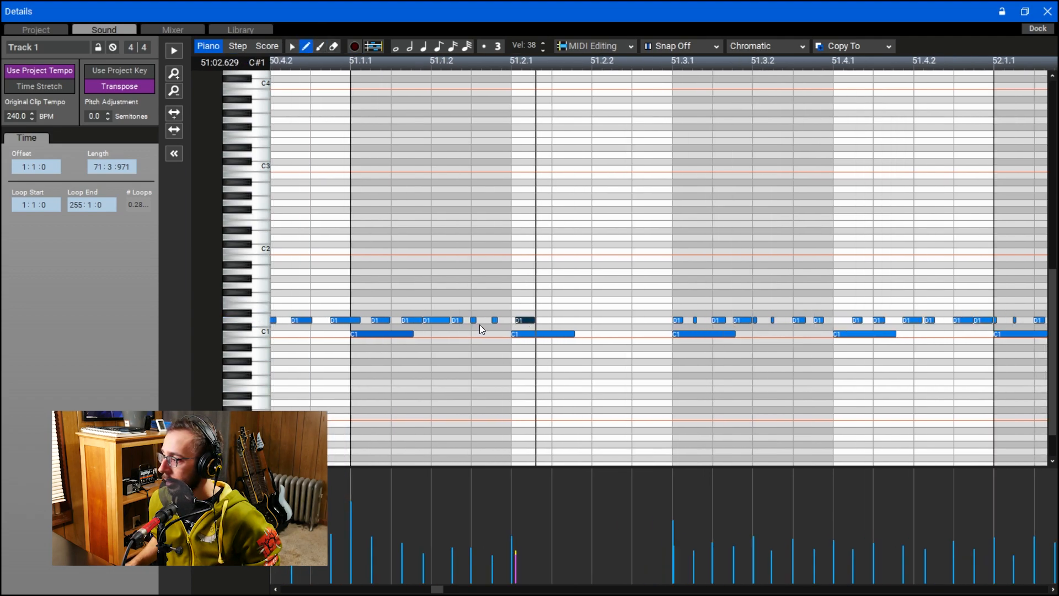
pyautogui.moveTo(605, 320); pyautogui.dragTo(604, 320)
pyautogui.moveTo(668, 319); pyautogui.dragTo(650, 319)
pyautogui.click(717, 320)
pyautogui.moveTo(714, 322); pyautogui.dragTo(714, 322)
pyautogui.moveTo(785, 321); pyautogui.dragTo(779, 321)
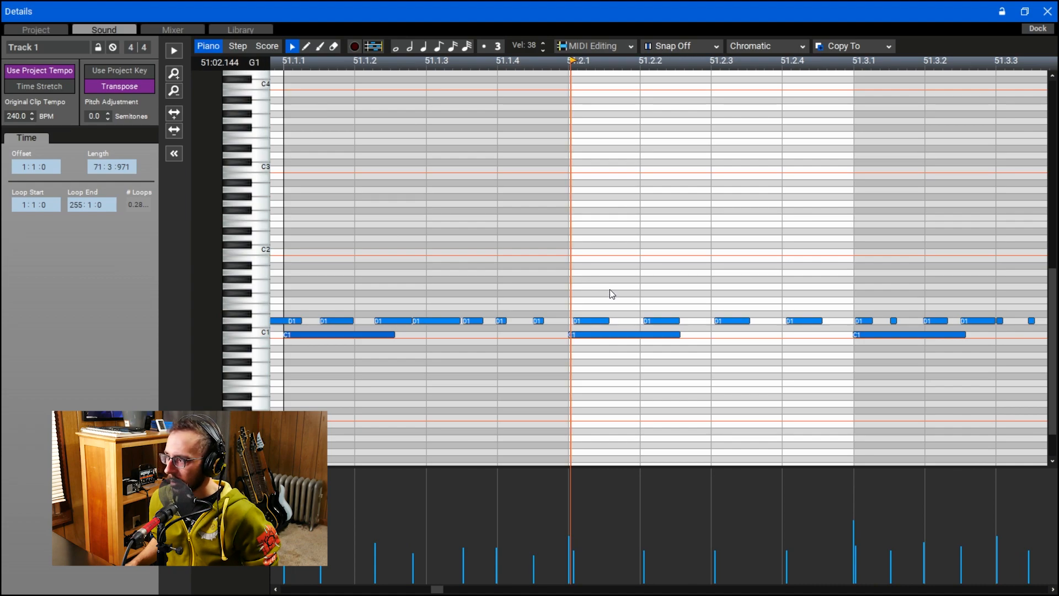
# - Shift and duplicate the D1 notes on beat 2 of measure 51 to form six unevenly spaced hits
pyautogui.click(661, 319)
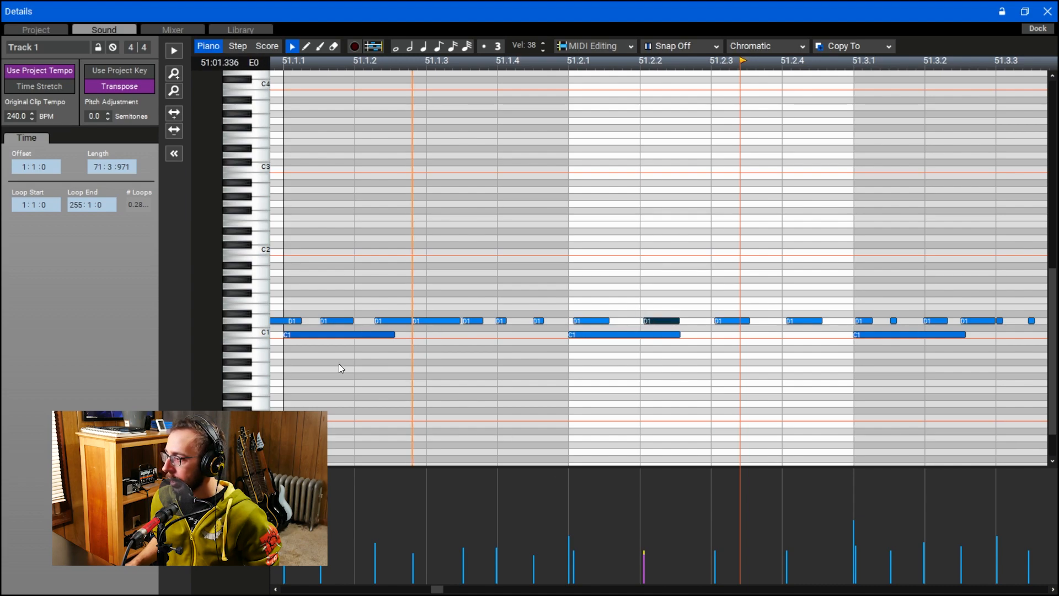
pyautogui.moveTo(667, 323); pyautogui.dragTo(630, 320)
pyautogui.moveTo(741, 320); pyautogui.dragTo(756, 320)
pyautogui.moveTo(679, 322); pyautogui.dragTo(689, 322)
pyautogui.moveTo(808, 322); pyautogui.dragTo(817, 322)
pyautogui.moveTo(751, 320); pyautogui.dragTo(812, 320)
pyautogui.moveTo(753, 321); pyautogui.dragTo(761, 321)
pyautogui.moveTo(687, 321); pyautogui.dragTo(689, 321)
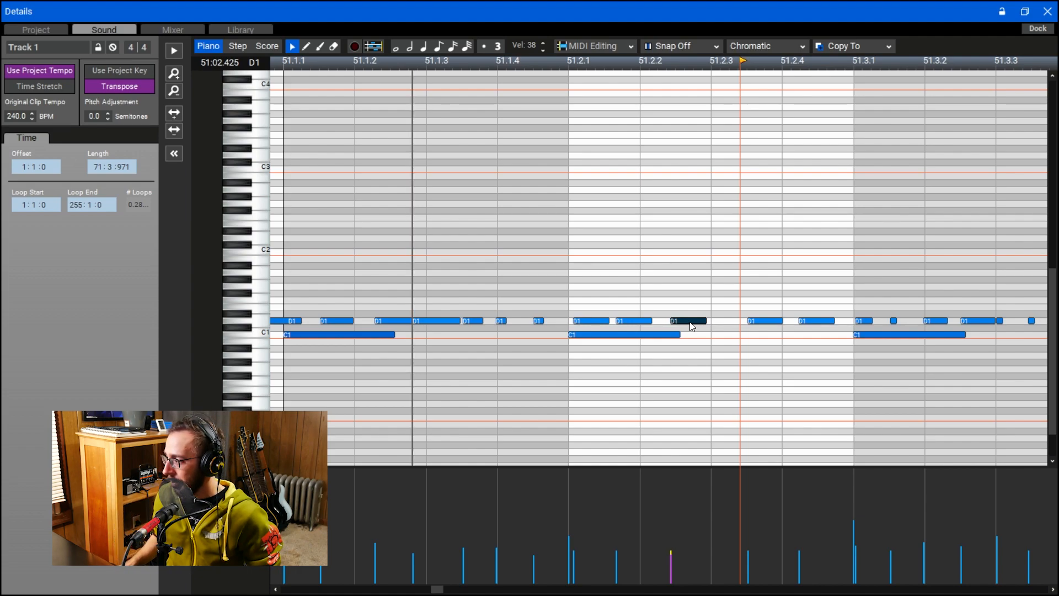
pyautogui.moveTo(692, 326); pyautogui.dragTo(725, 324)
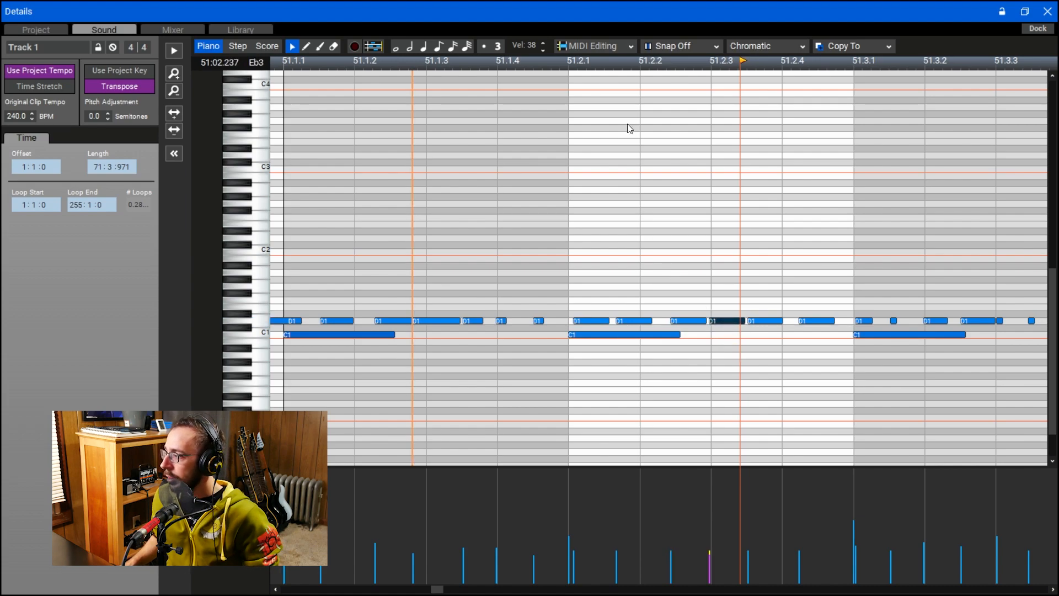
# - Play back the reworked D1 roll from beat 2 of measure 51
pyautogui.click(562, 65)
pyautogui.click(570, 68)
pyautogui.press('space')
pyautogui.press('space')
pyautogui.scroll(-2, 611, 84)
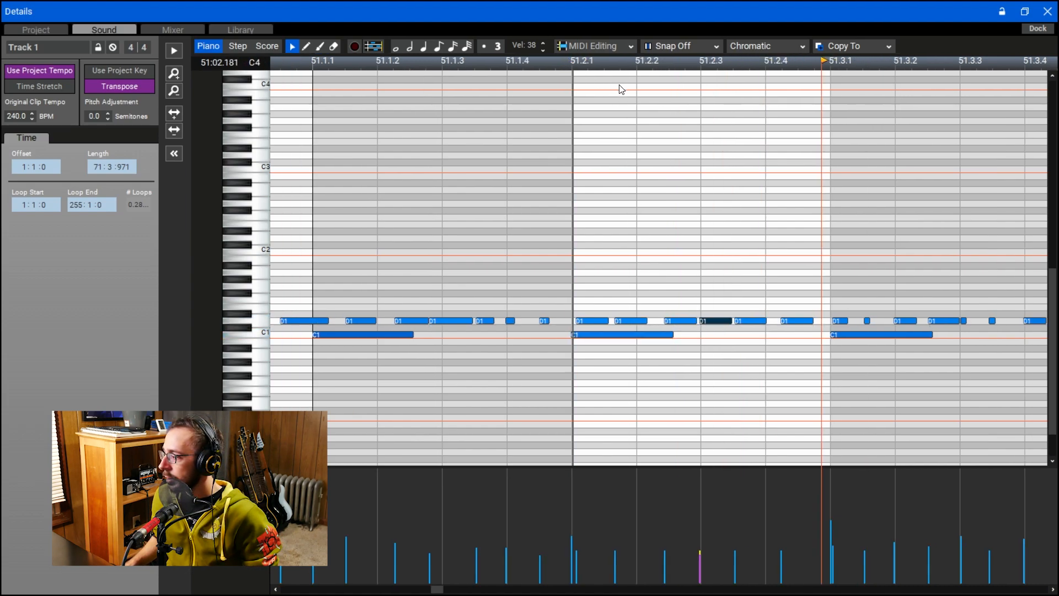
# - Lower the velocities of the six D1 notes on beat 2 of measure 51 slightly and humanize them with 10% velocity randomization
pyautogui.moveTo(582, 303); pyautogui.dragTo(786, 324)
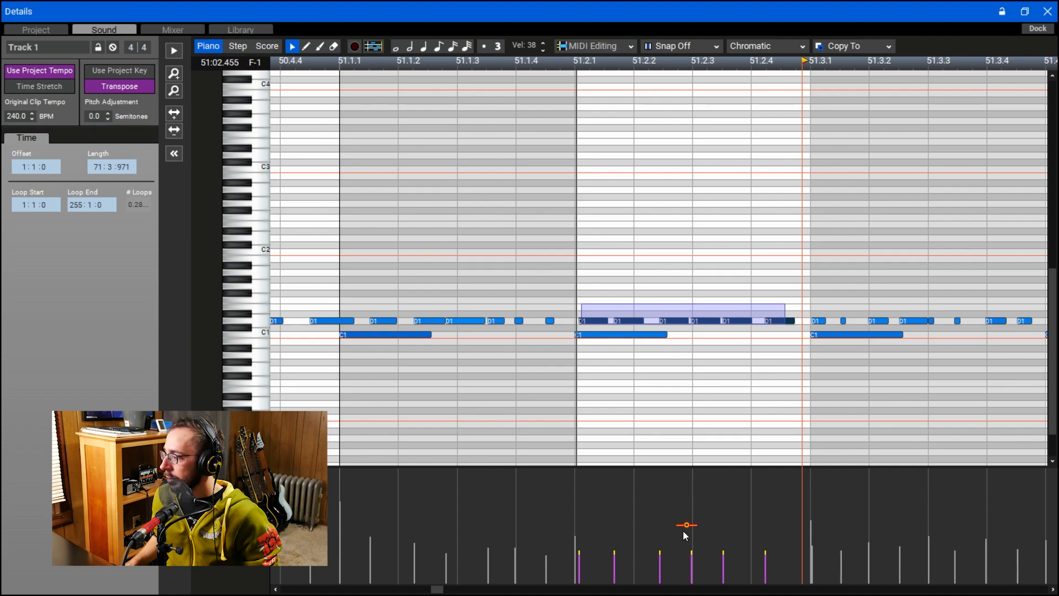
pyautogui.moveTo(687, 525); pyautogui.dragTo(687, 525)
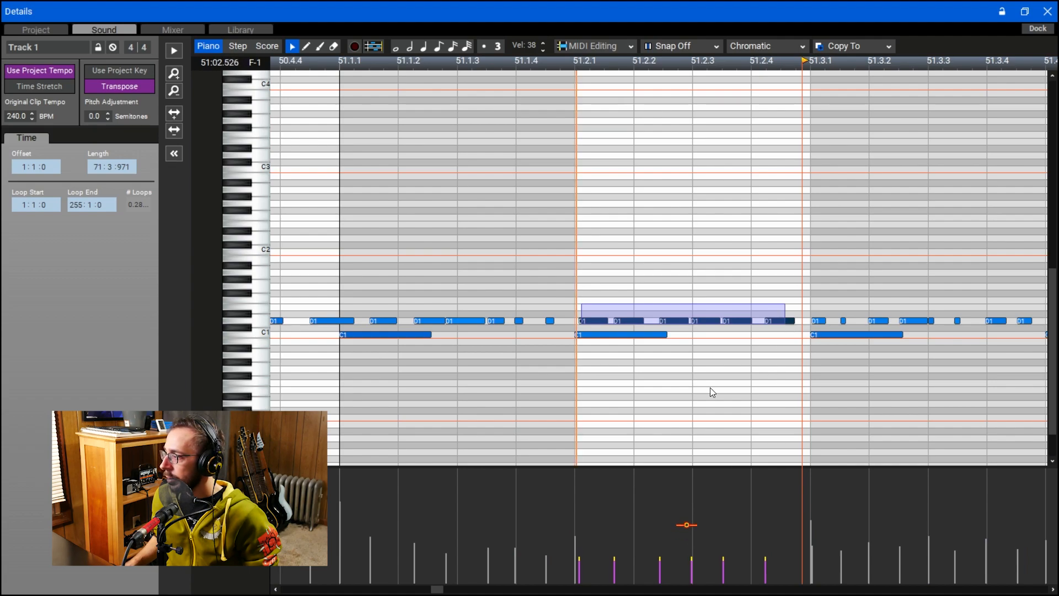
pyautogui.click(653, 45)
pyautogui.click(616, 49)
pyautogui.click(622, 78)
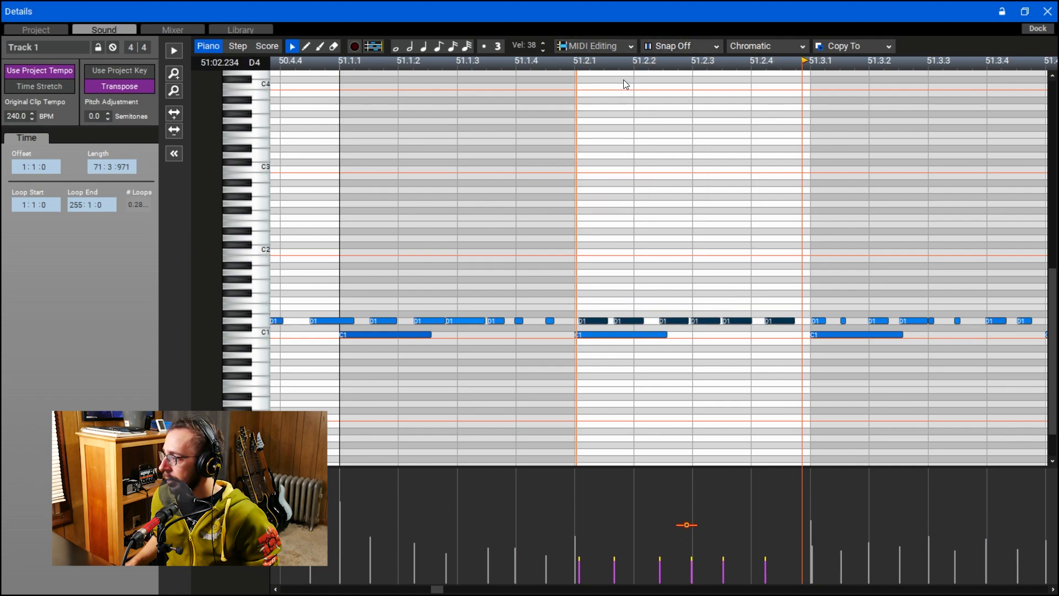
pyautogui.click(540, 334)
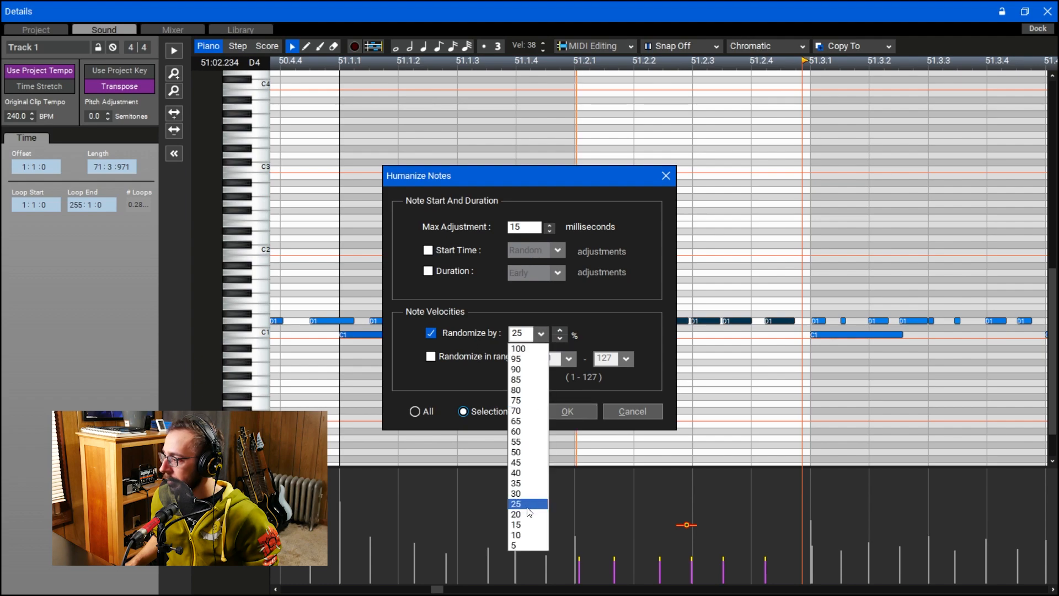
pyautogui.click(534, 534)
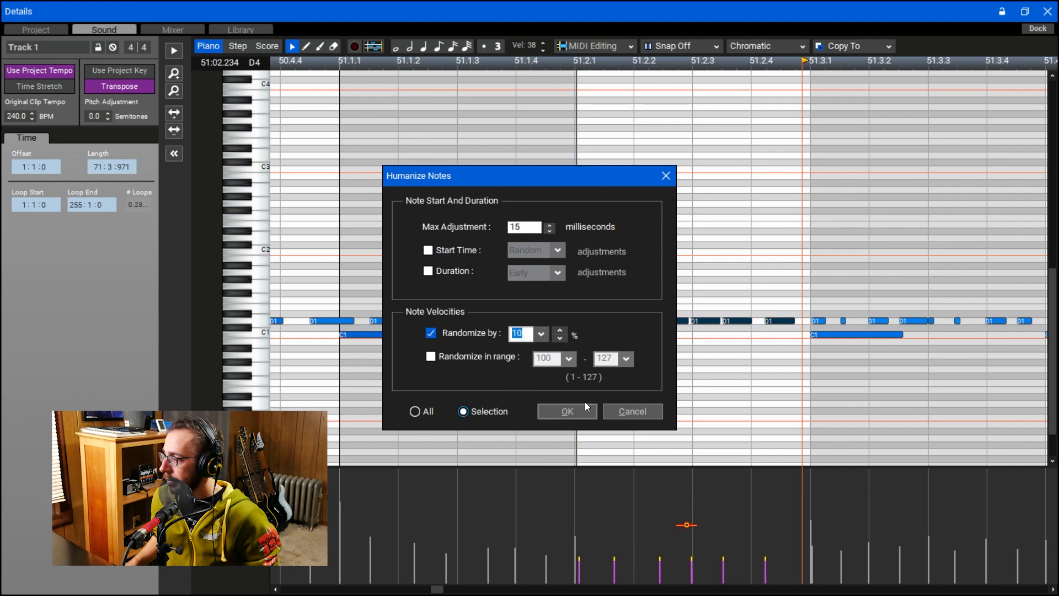
pyautogui.click(574, 412)
# - Play back the humanized D1 roll on beat 2 of measure 51
pyautogui.press('space')
pyautogui.press('space')
pyautogui.press('space')
pyautogui.scroll(1, 525, 224)
pyautogui.press('space')
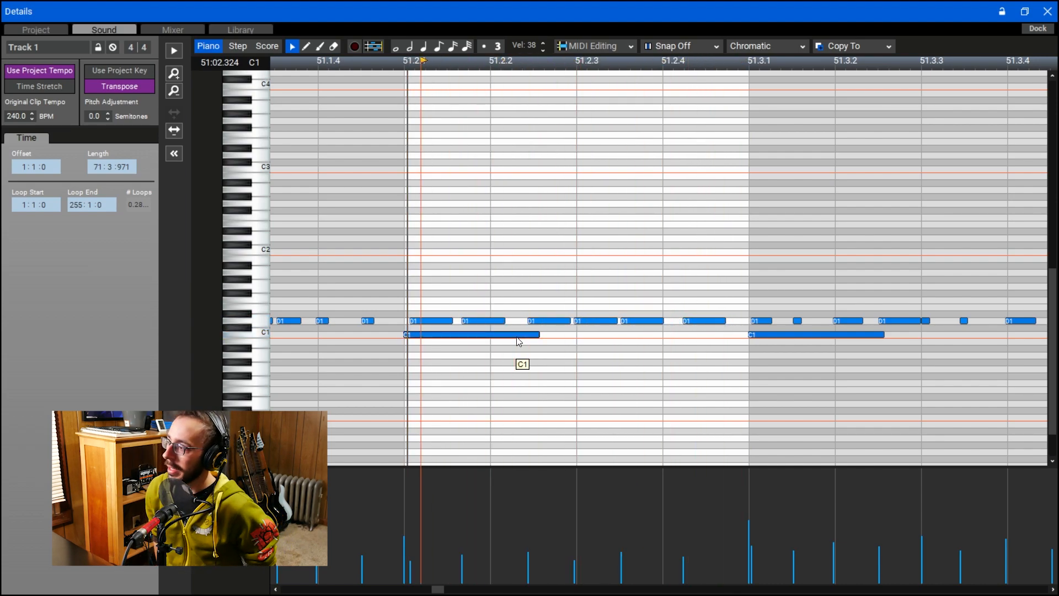
# - Lower the velocities of the whole D1 roll slightly and delete the C1 note at the start of beat 2
pyautogui.moveTo(426, 290); pyautogui.dragTo(723, 318)
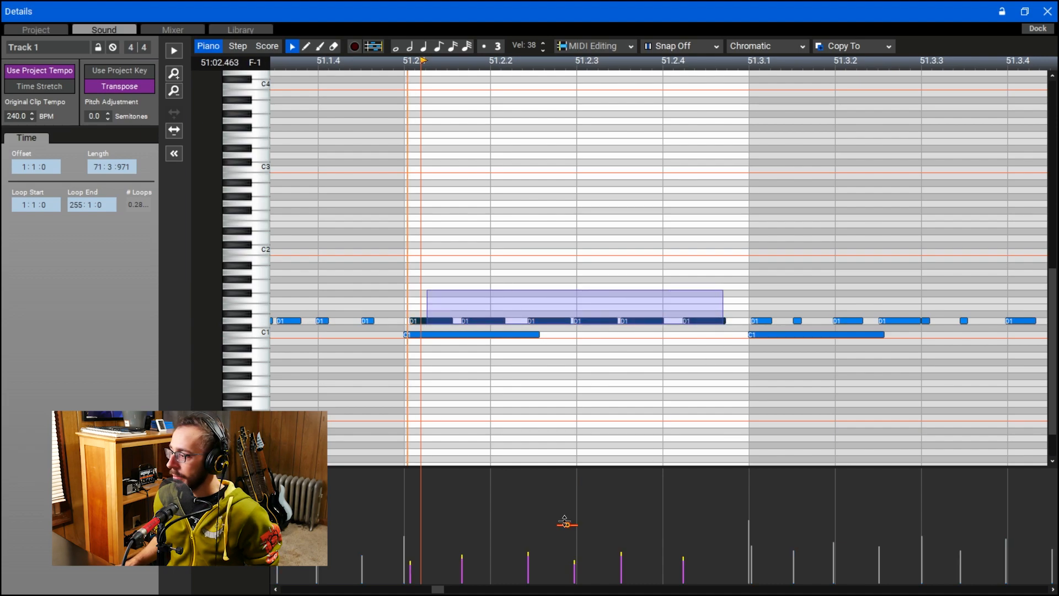
pyautogui.click(435, 252)
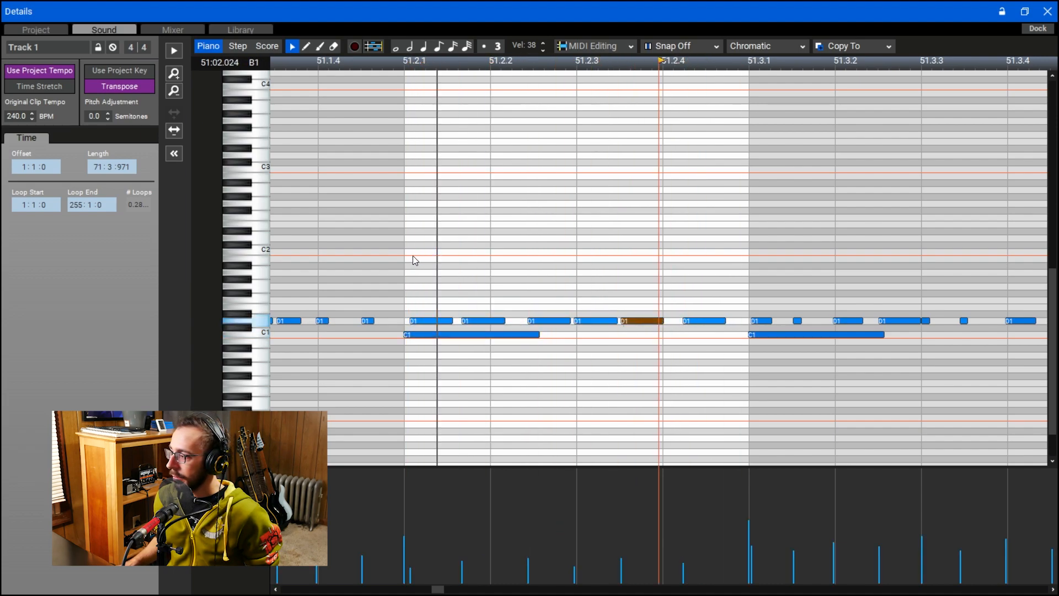
pyautogui.click(435, 334)
pyautogui.press('Delete')
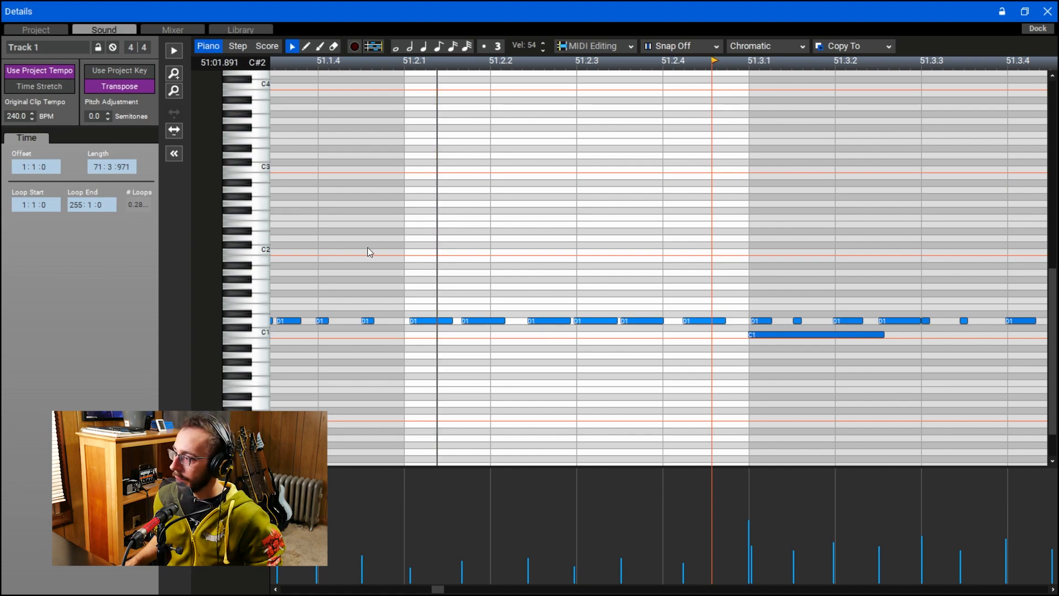
# - Turn the last D1 hit on beat 2 into two closely spaced hits and shift the third hit slightly earlier
pyautogui.click(406, 259)
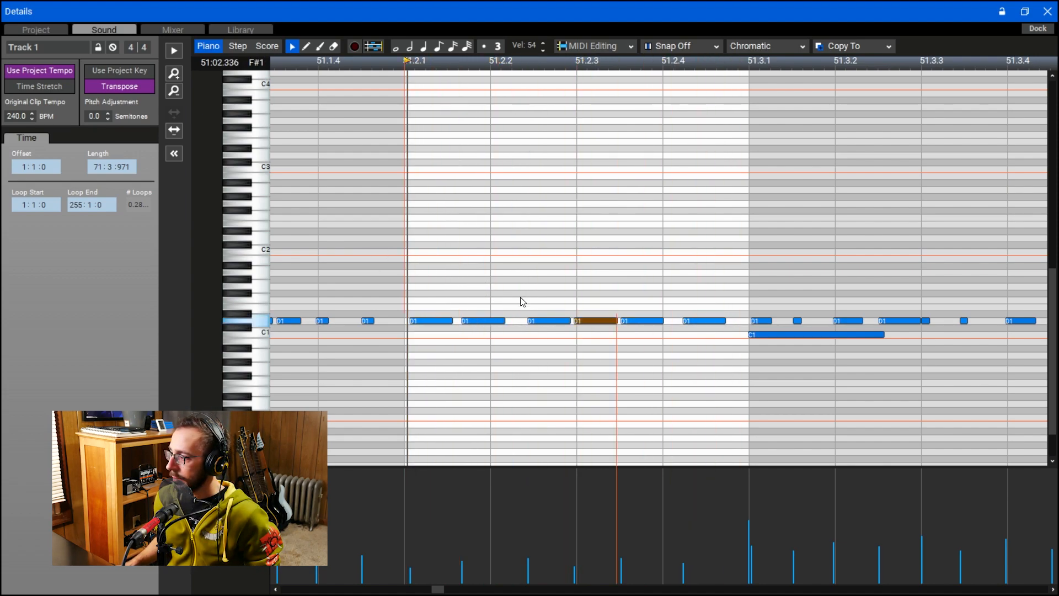
pyautogui.press('space')
pyautogui.moveTo(693, 320)
pyautogui.mouseDown()
pyautogui.moveTo(714, 323)
pyautogui.moveTo(679, 328)
pyautogui.mouseUp()
pyautogui.press('space')
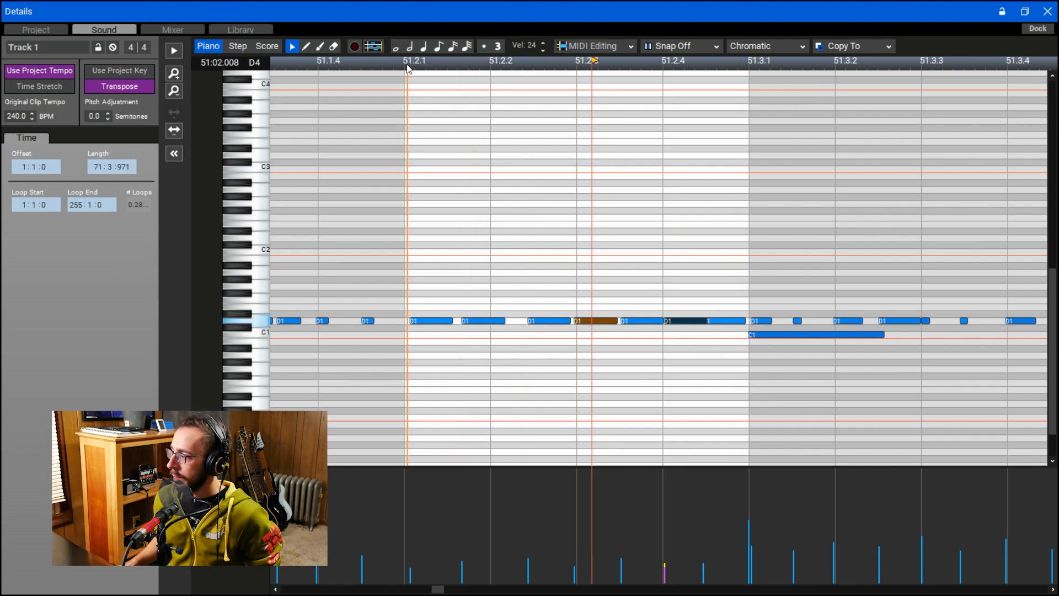
pyautogui.press('space')
pyautogui.moveTo(541, 326); pyautogui.dragTo(536, 328)
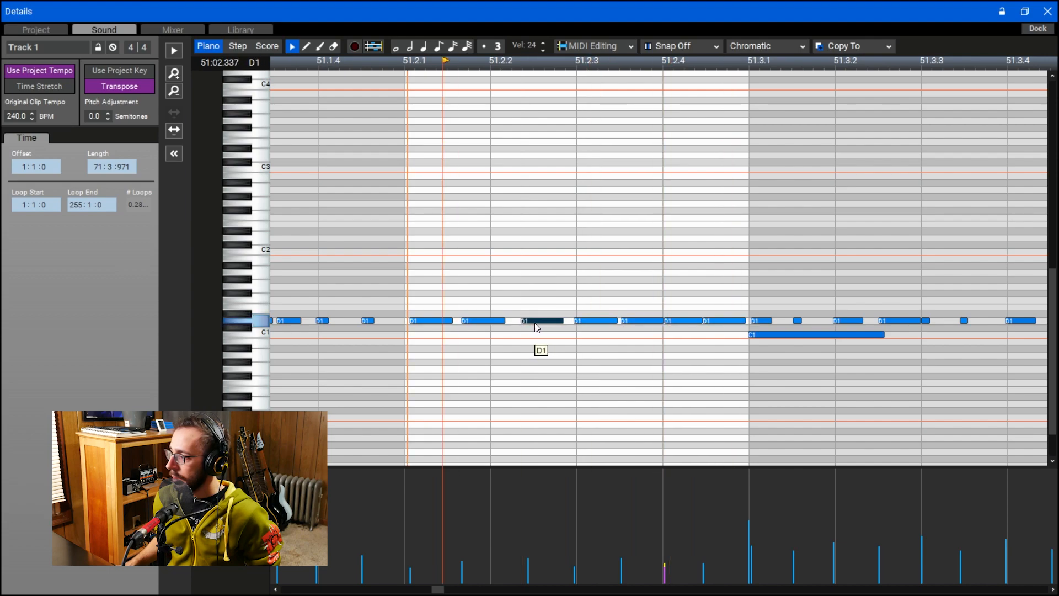
# - Lower the third D1 hit's velocity to 26 and raise the velocities of all seven roll notes on beat 2 slightly
pyautogui.moveTo(422, 291); pyautogui.dragTo(715, 366)
pyautogui.moveTo(576, 526); pyautogui.dragTo(576, 527)
pyautogui.click(558, 405)
pyautogui.click(544, 322)
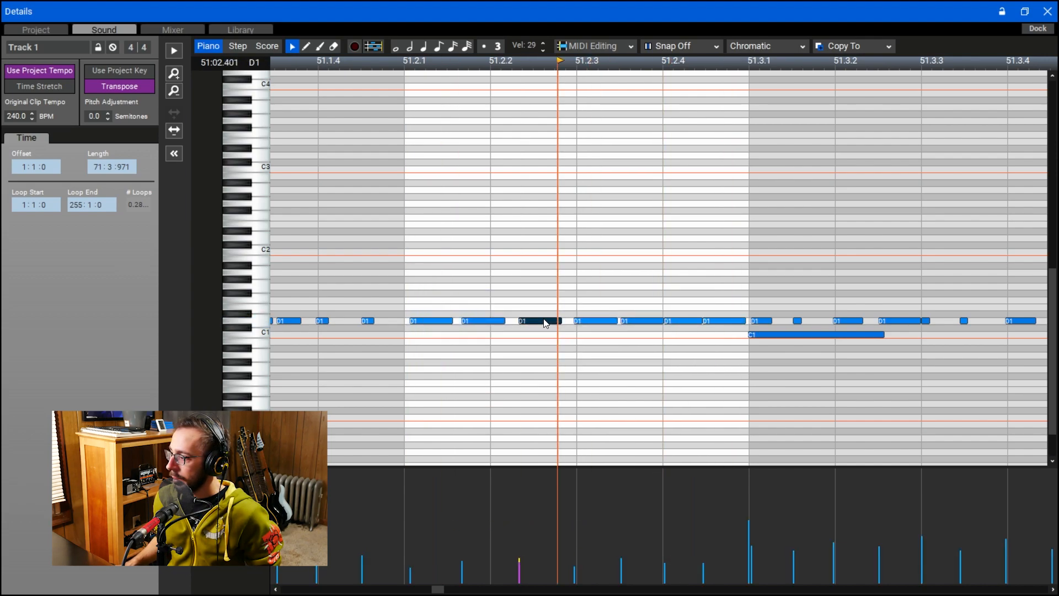
pyautogui.moveTo(520, 557); pyautogui.dragTo(520, 561)
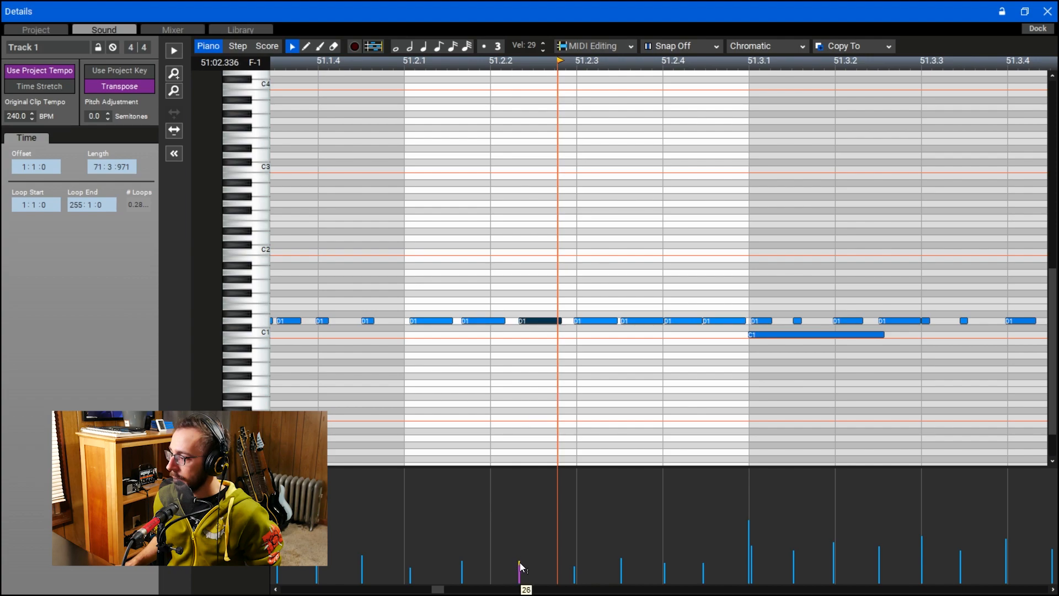
pyautogui.click(620, 562)
pyautogui.click(621, 562)
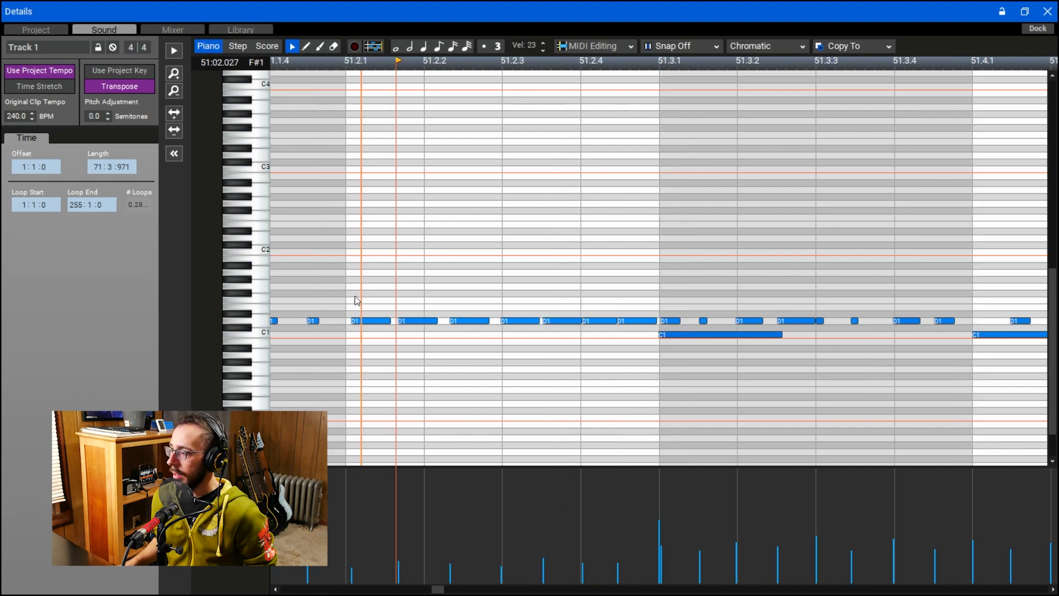
pyautogui.moveTo(362, 290); pyautogui.dragTo(634, 359)
pyautogui.moveTo(502, 521); pyautogui.dragTo(520, 515)
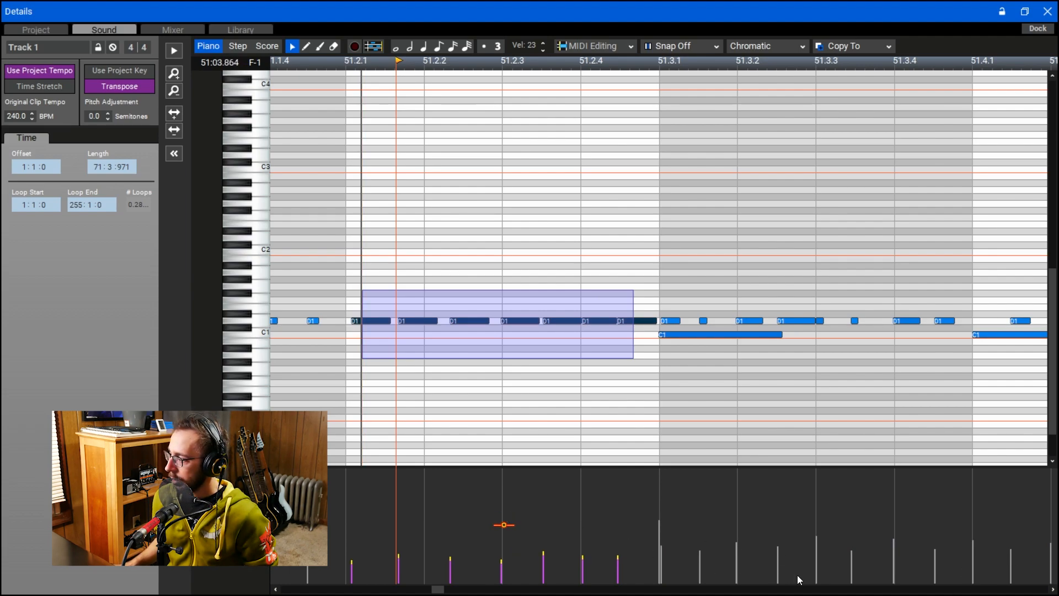
# - Play back the seven-hit D1 roll from the start of beat 2 of measure 51
pyautogui.click(356, 242)
pyautogui.press('space')
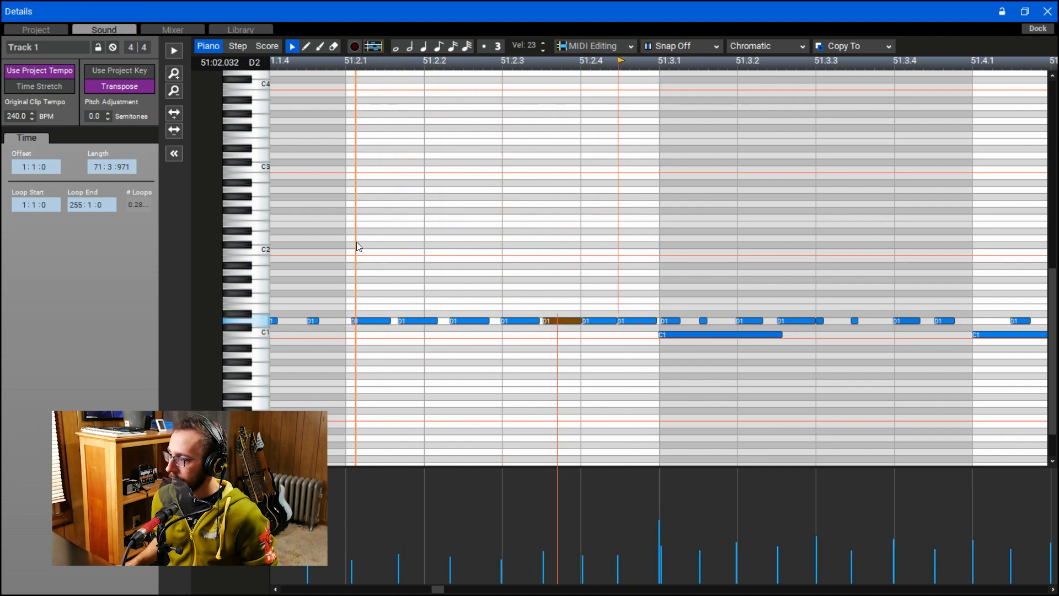
pyautogui.scroll(-3, 223, 363)
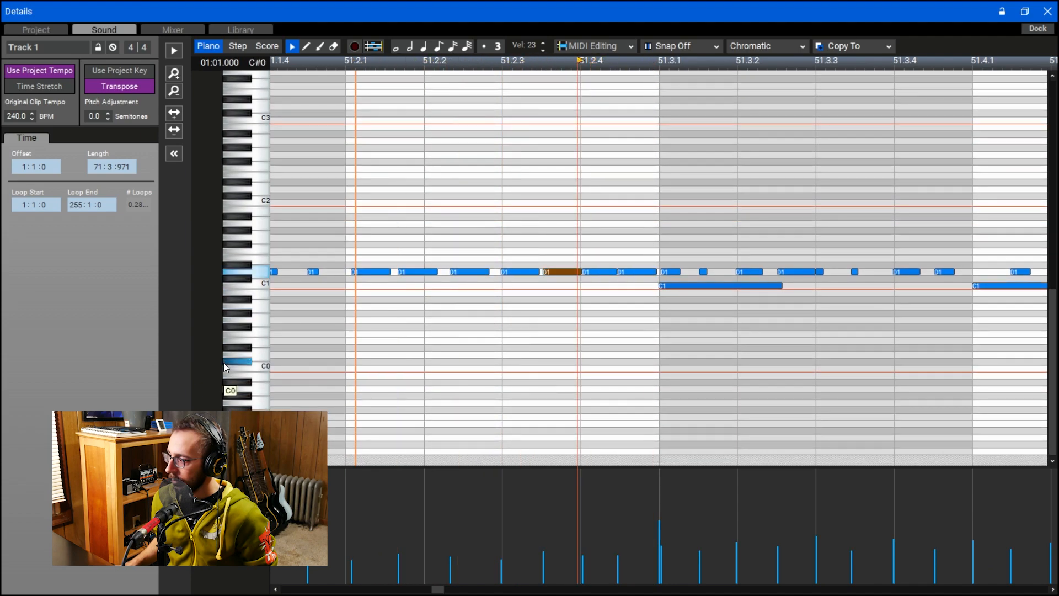
pyautogui.scroll(3, 224, 362)
pyautogui.press('space')
pyautogui.moveTo(451, 440); pyautogui.dragTo(326, 350)
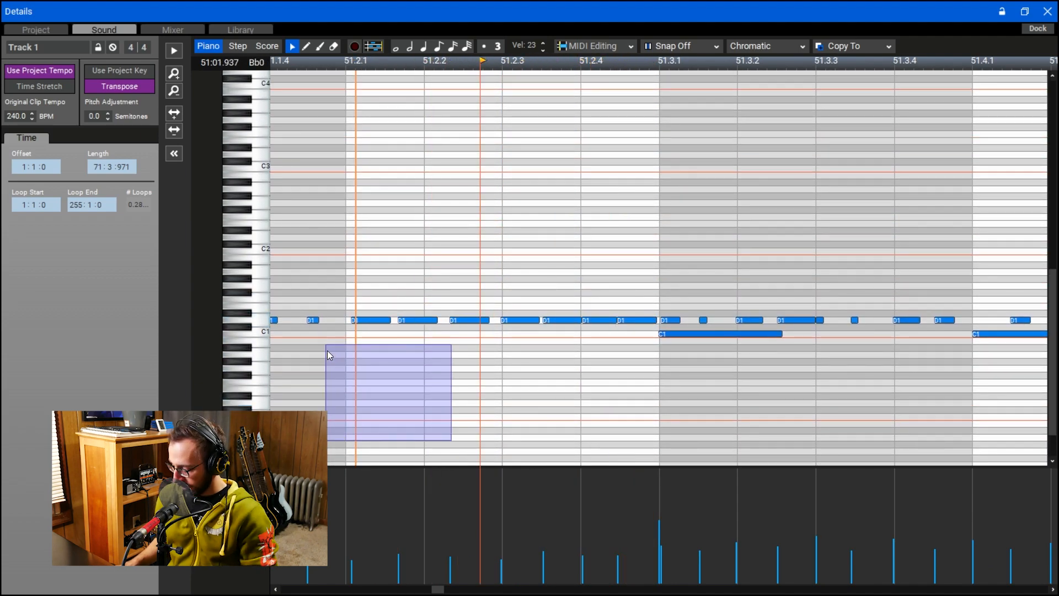
pyautogui.click(405, 195)
pyautogui.press('space')
pyautogui.press('space')
pyautogui.scroll(-7, 222, 341)
pyautogui.scroll(14, 224, 338)
pyautogui.scroll(-8, 223, 337)
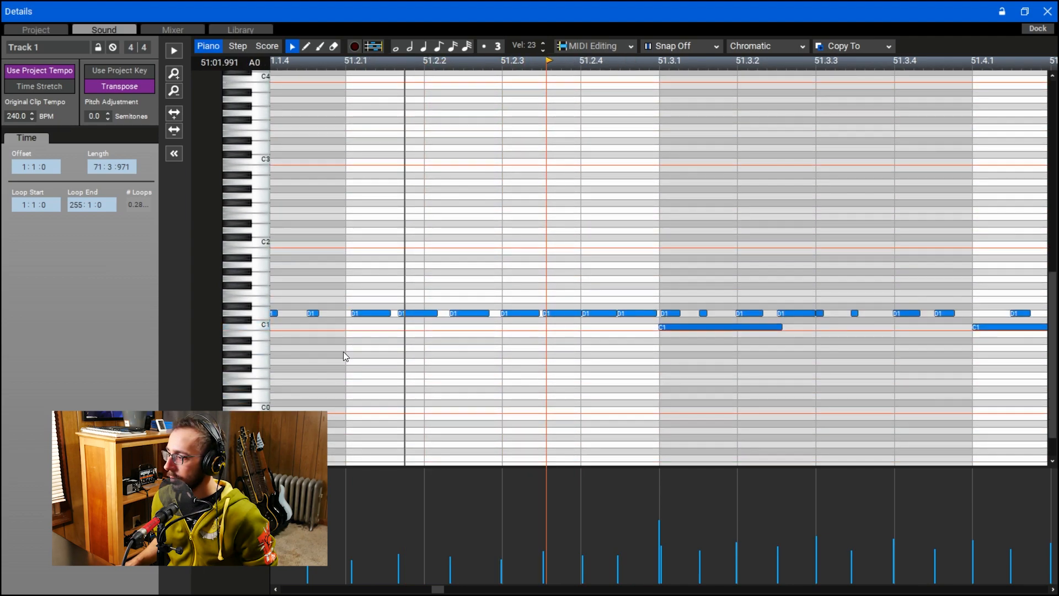
# - Raise the velocities of the seven D1 notes on beat 2 by 50 and play back the louder roll
pyautogui.moveTo(355, 364); pyautogui.dragTo(632, 289)
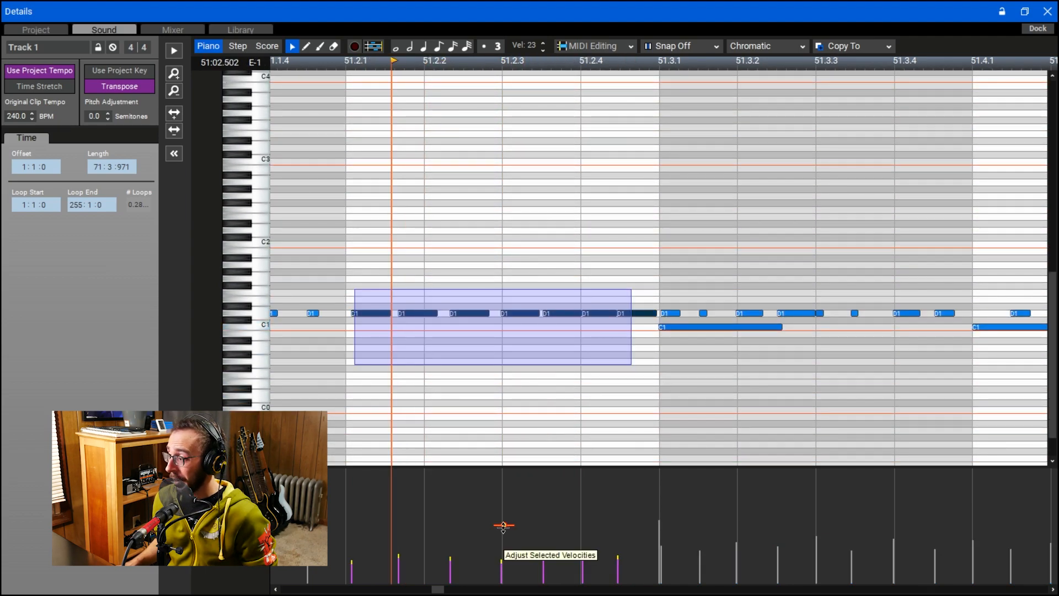
pyautogui.moveTo(503, 525); pyautogui.dragTo(506, 480)
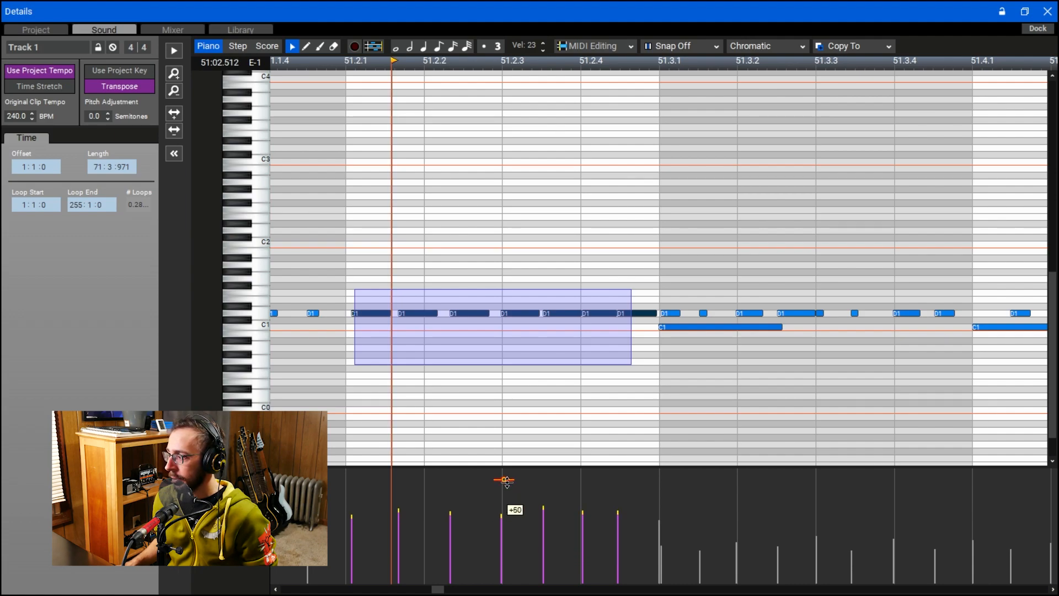
pyautogui.press('space')
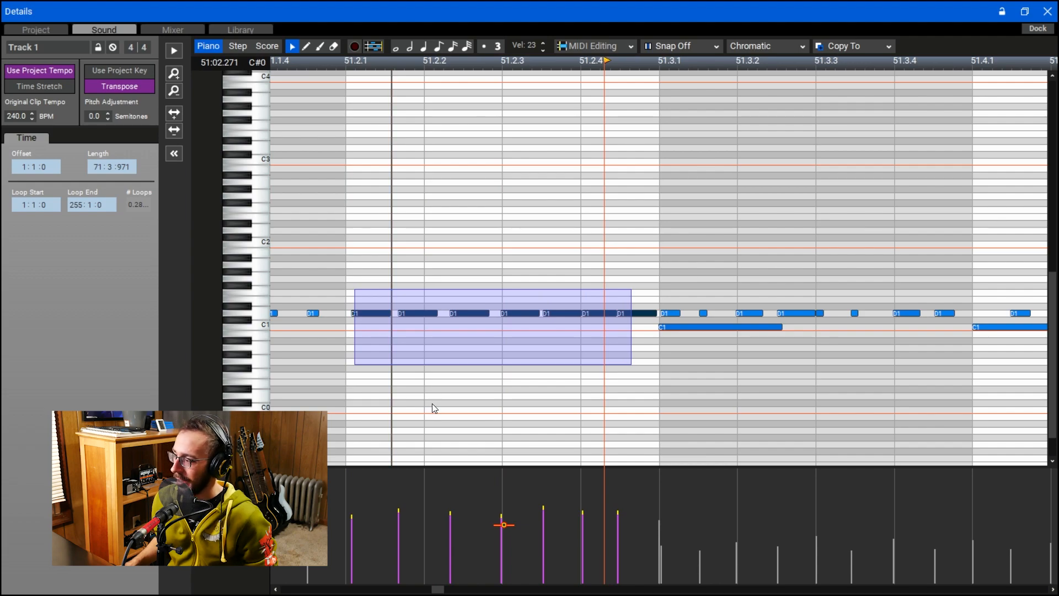
# - Reduce the velocities of the selected D1 roll notes to a soft level and play back the roll
pyautogui.moveTo(504, 525); pyautogui.dragTo(515, 572)
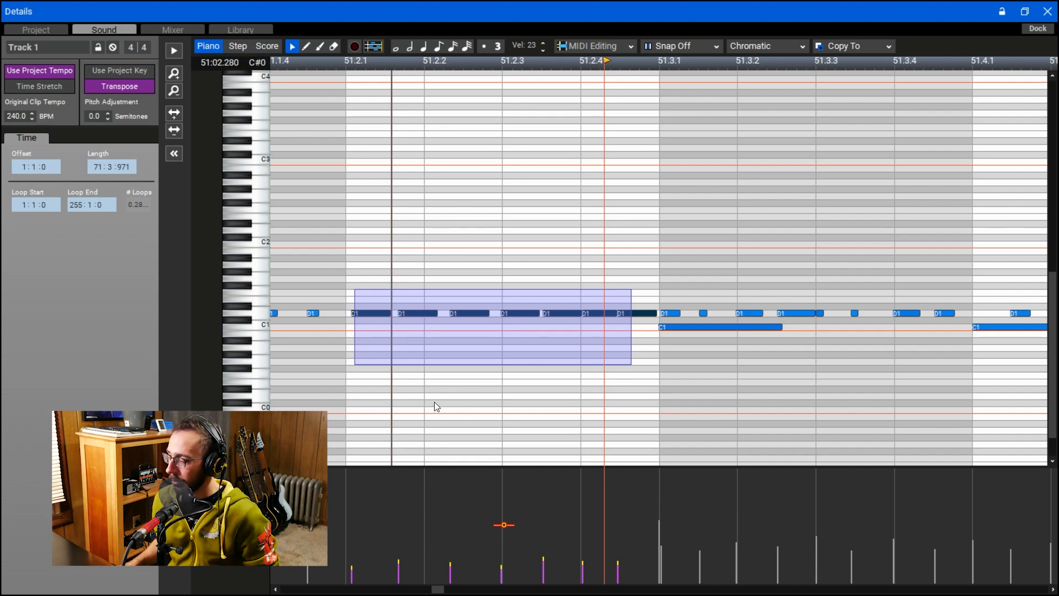
pyautogui.press('space')
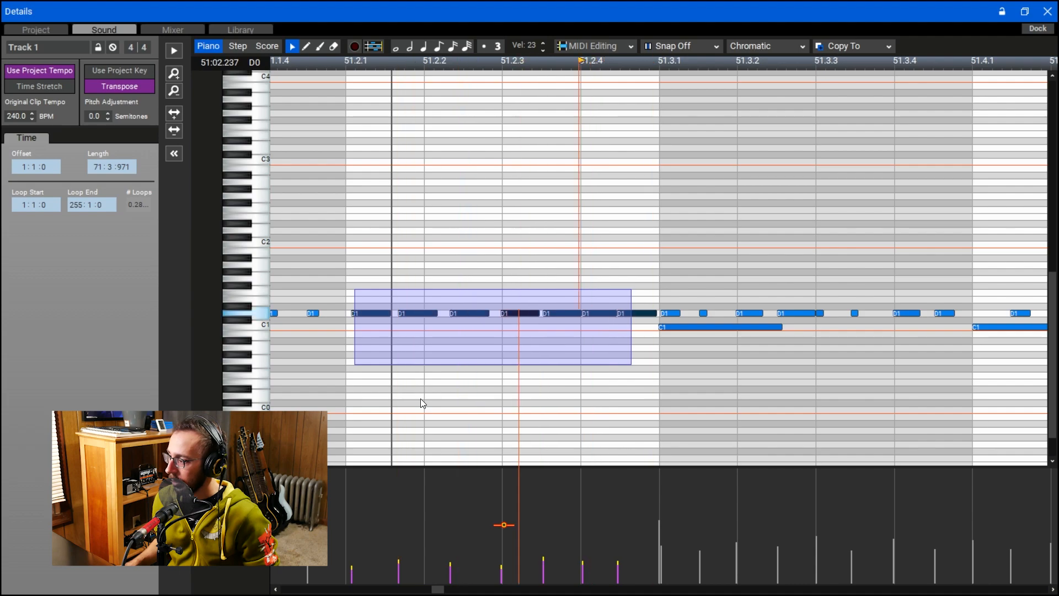